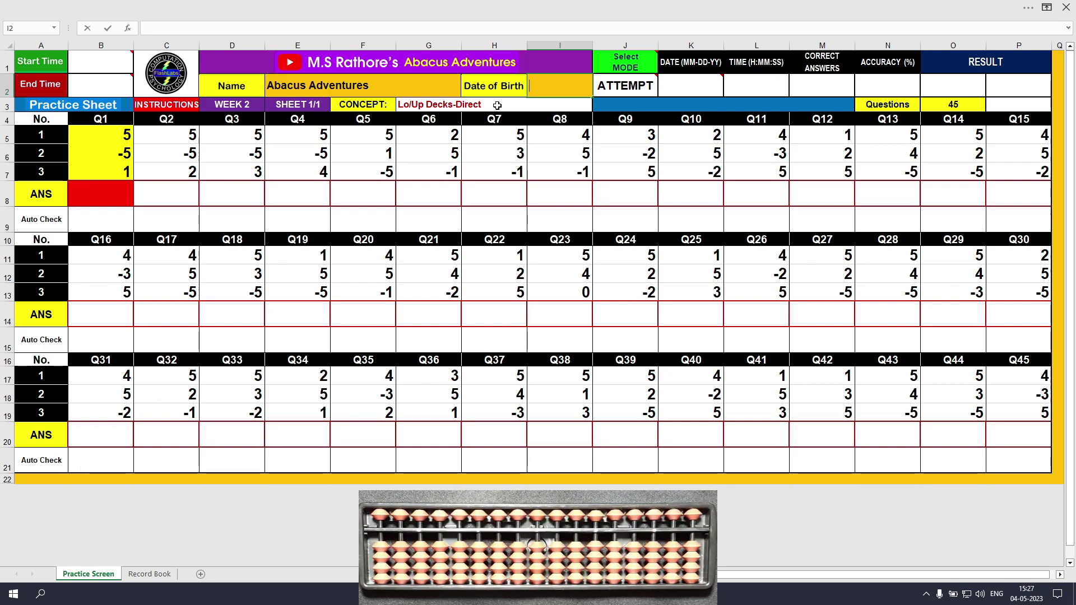
Enter the date of birth in the field beside its label in the sheet header
{"action": "type", "text": "12-12-2020"}
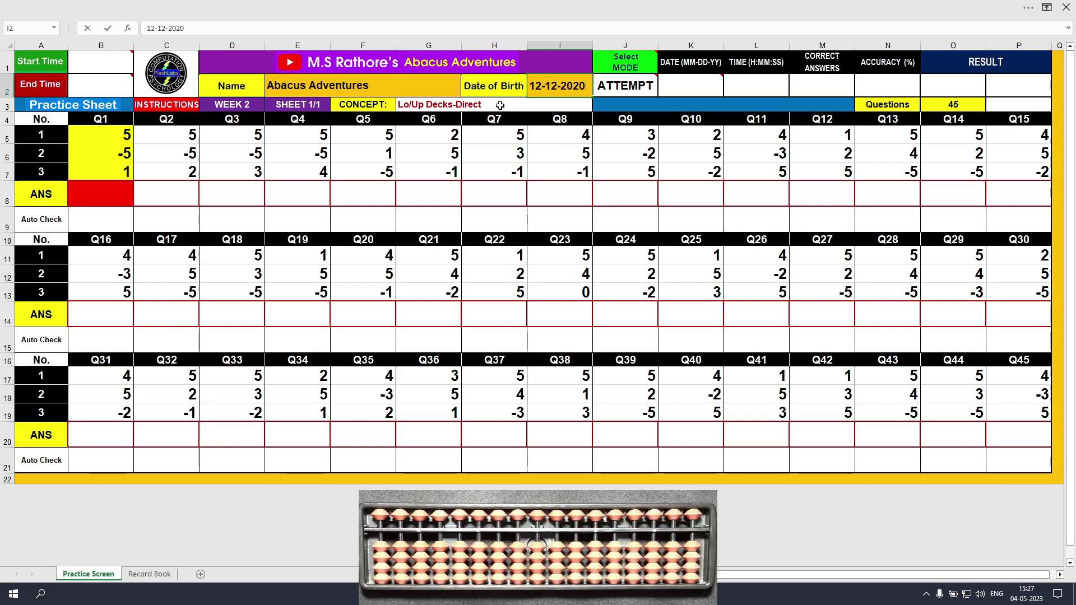
{"action": "key", "text": "Return"}
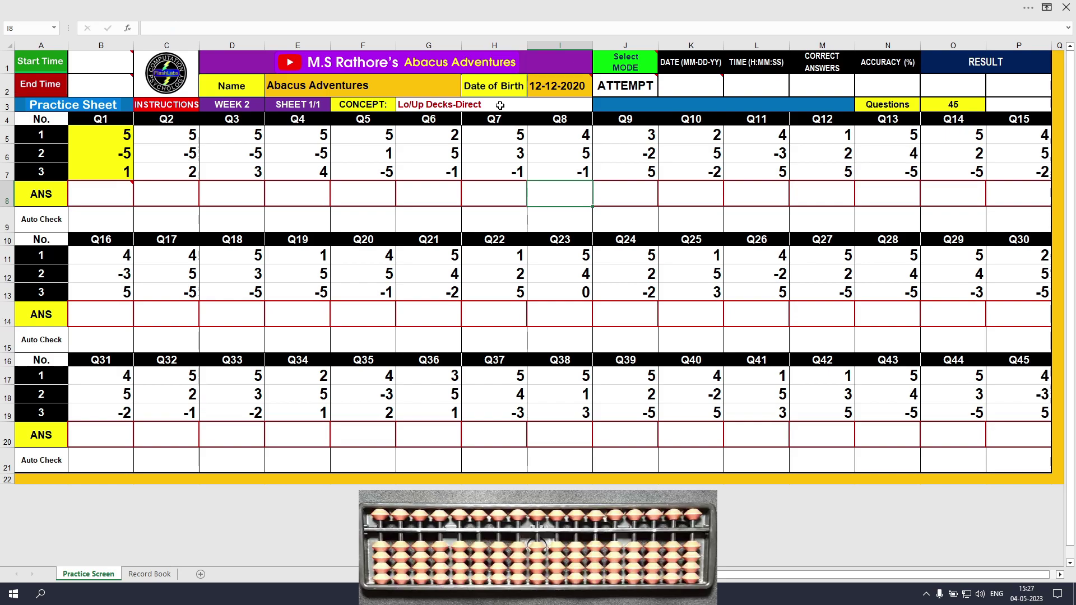
Answer the first three sums of the practice sheet: 1 for Q1, 2 for Q2 and 3 for Q3
{"action": "left_click", "coordinate": [103, 189]}
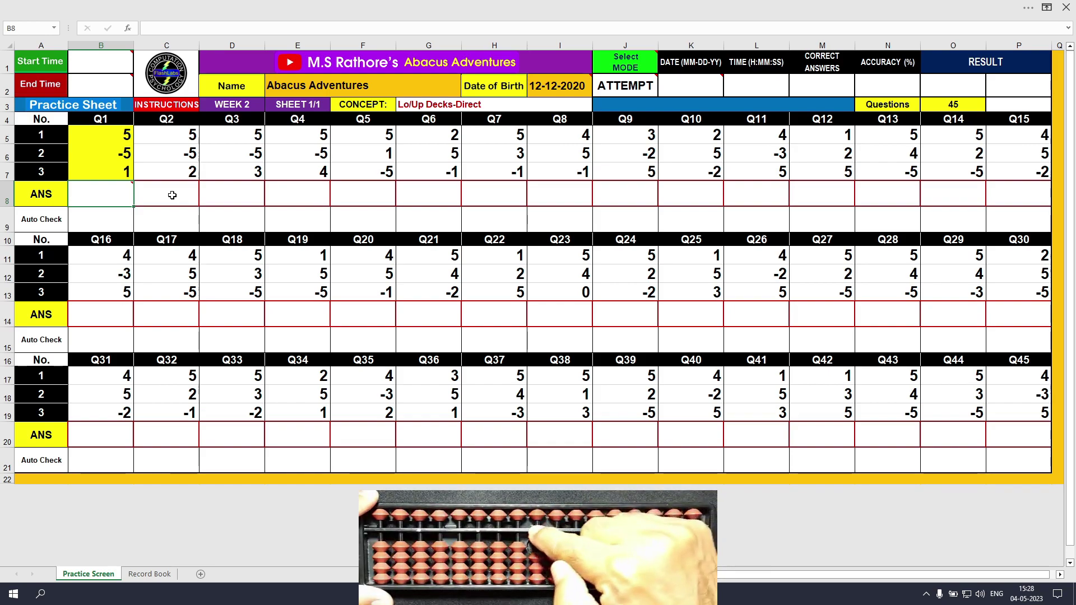
{"action": "type", "text": "1"}
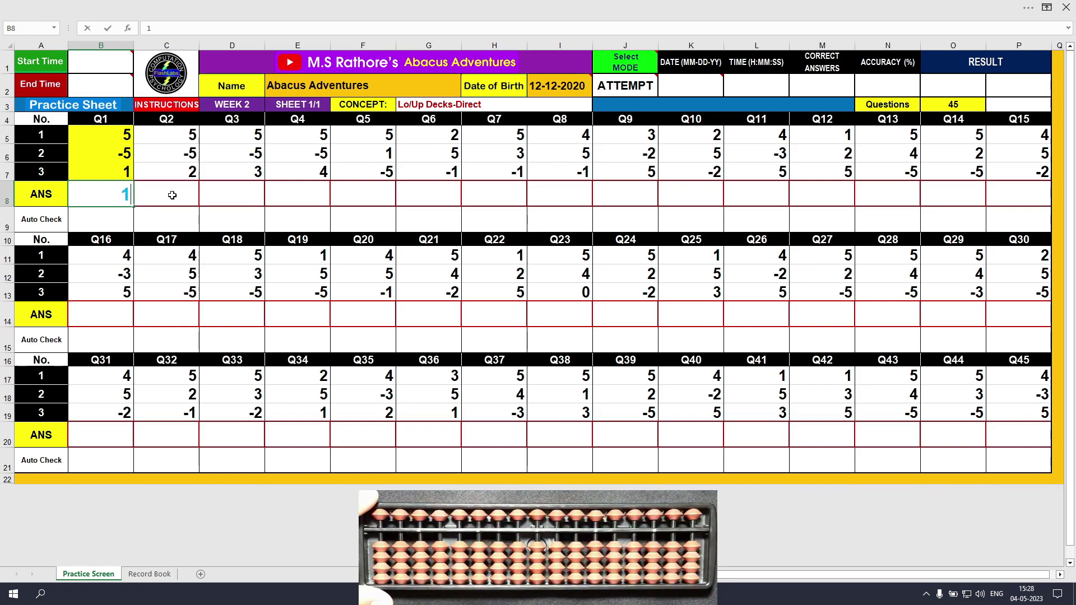
{"action": "left_click", "coordinate": [172, 195]}
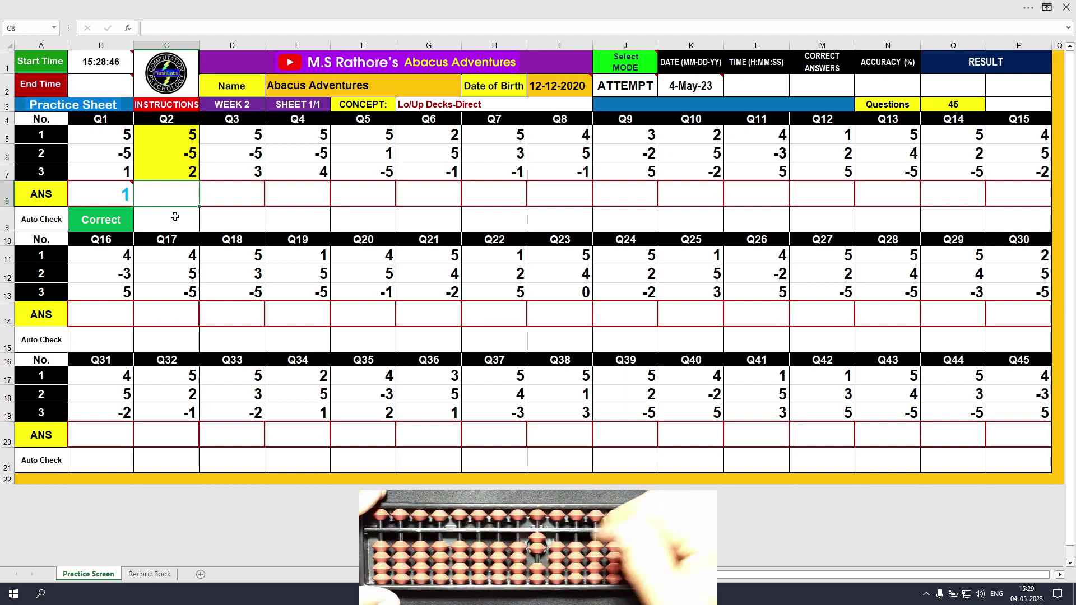
{"action": "type", "text": "2"}
{"action": "key", "text": "Tab"}
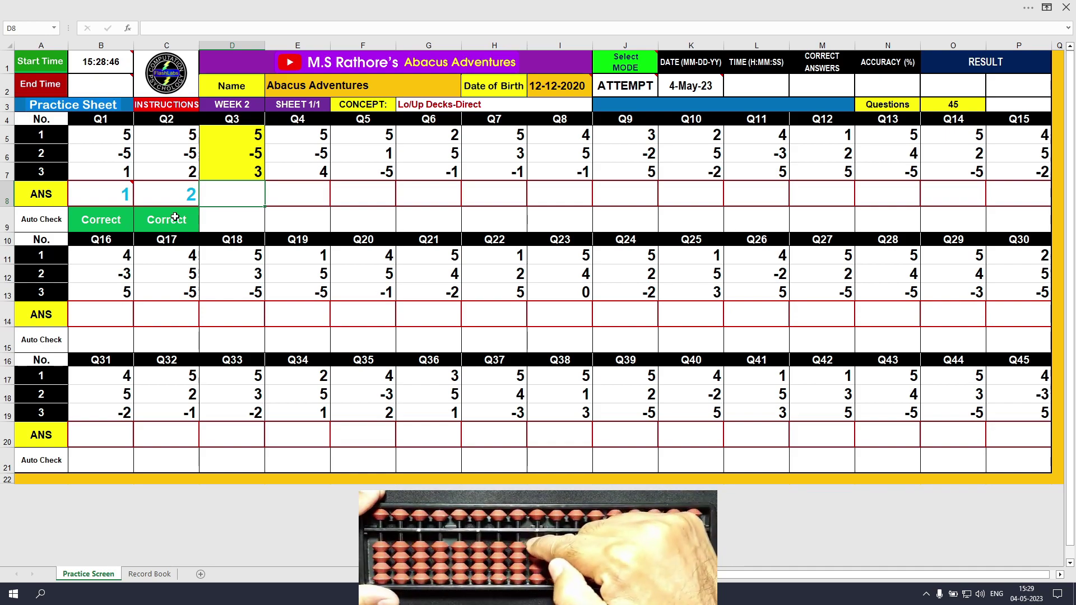
{"action": "type", "text": "3"}
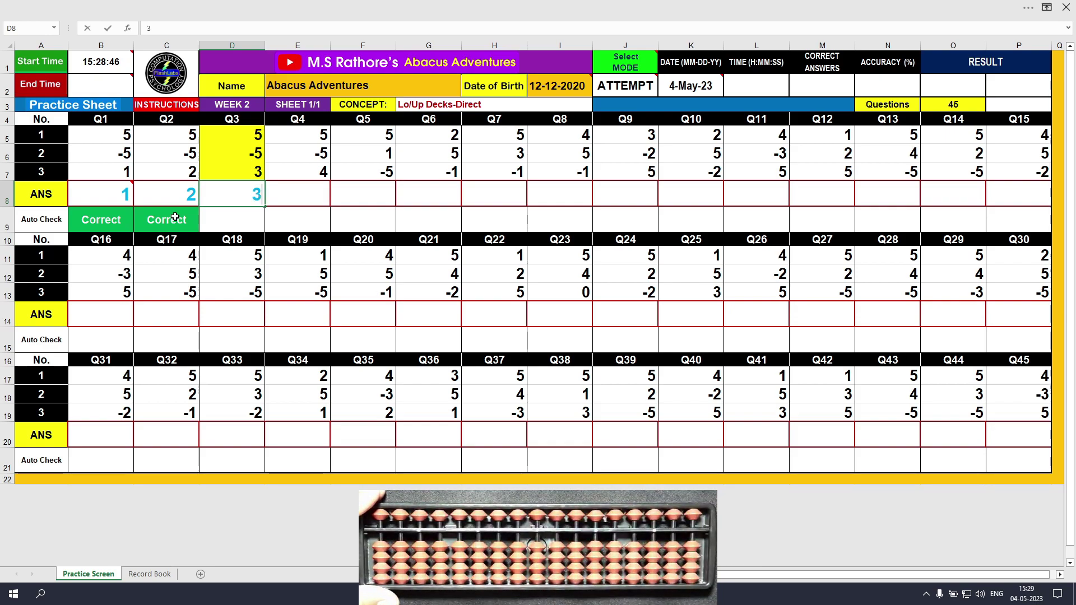
{"action": "key", "text": "Tab"}
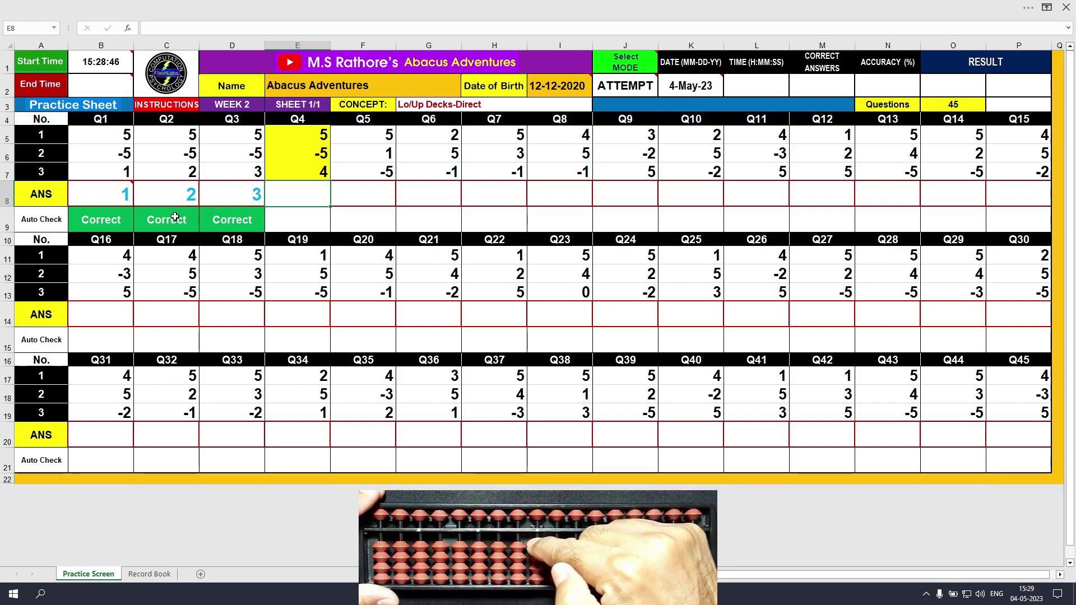
Fill in the answers 4 for Q4, 1 for Q5 and 6 for Q6
{"action": "type", "text": "4"}
{"action": "key", "text": "Tab"}
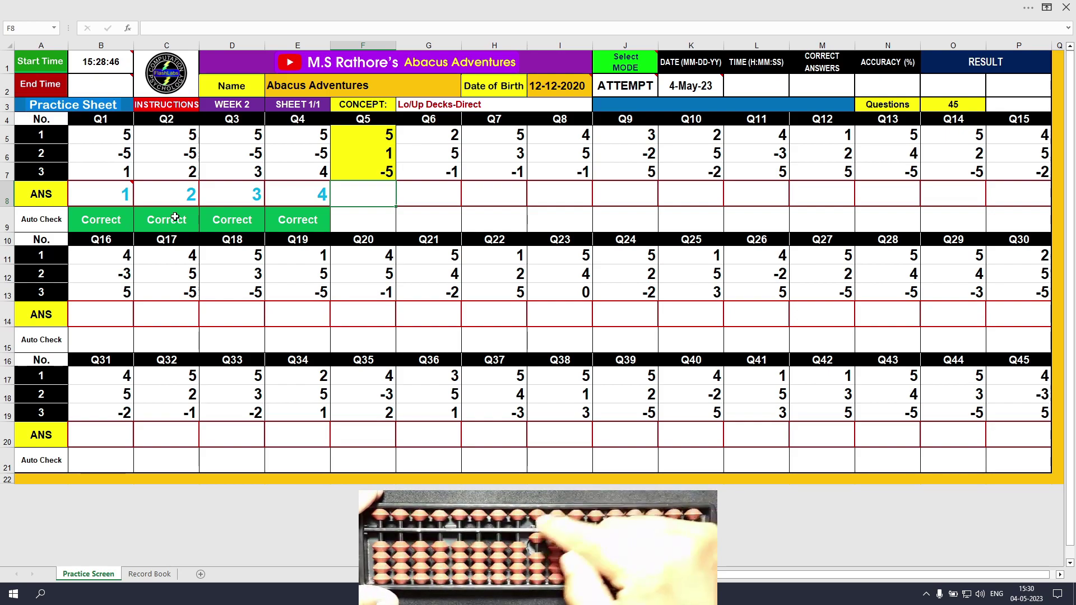
{"action": "type", "text": "1"}
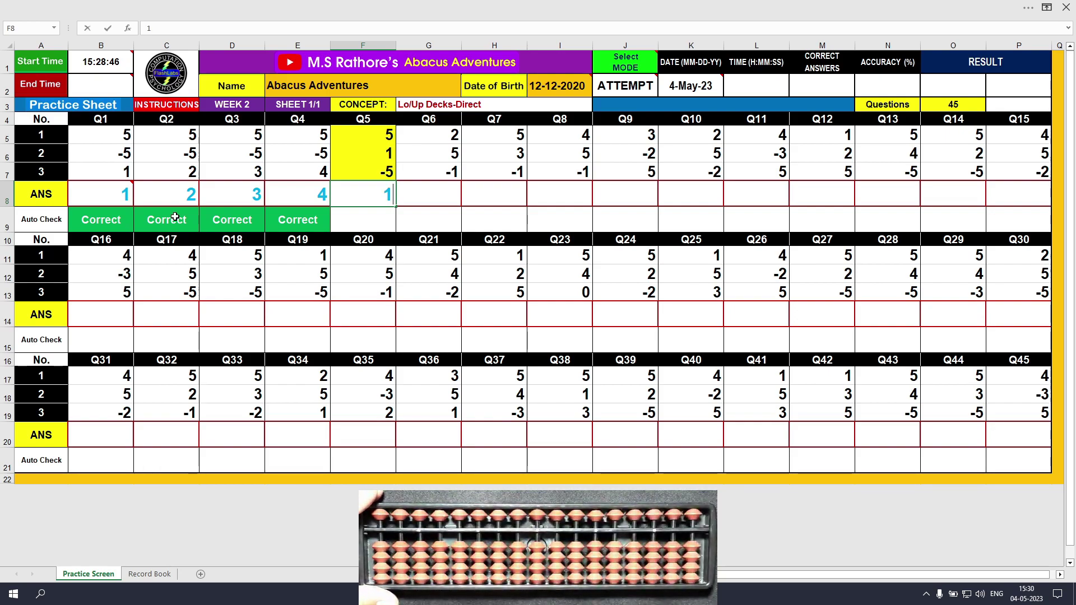
{"action": "key", "text": "Tab"}
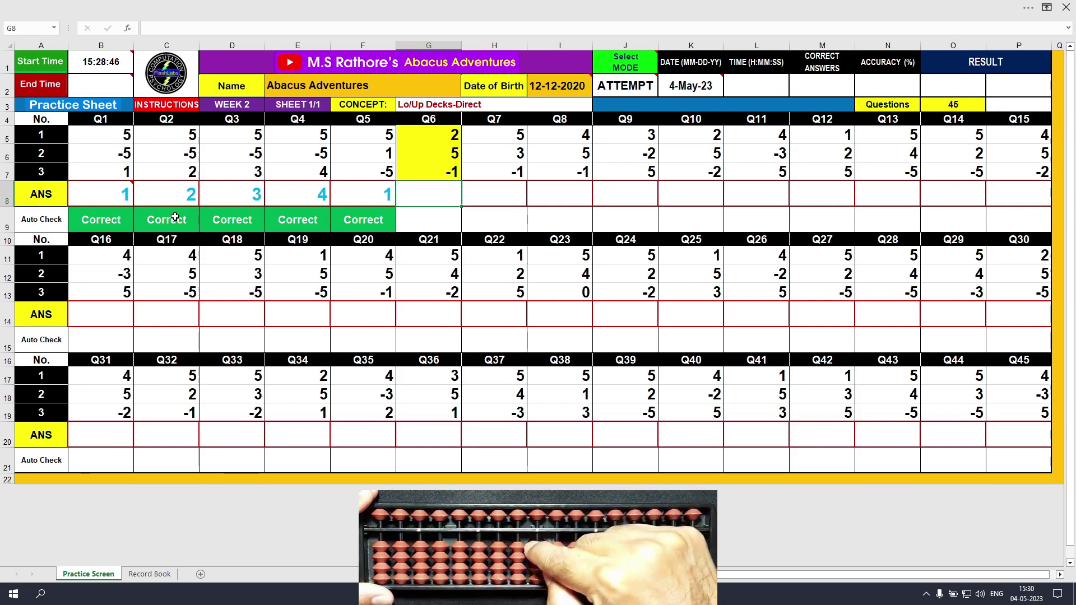
{"action": "type", "text": "6"}
{"action": "key", "text": "Return"}
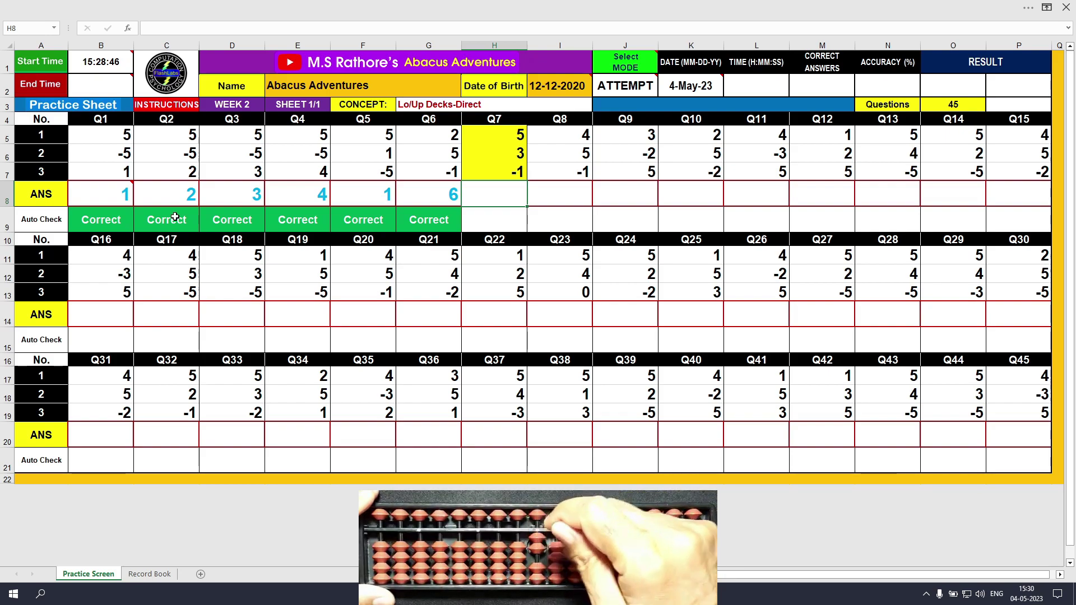
Fill in the answers 7 for Q7, 8 for Q8 and 6 for Q9
{"action": "type", "text": "7"}
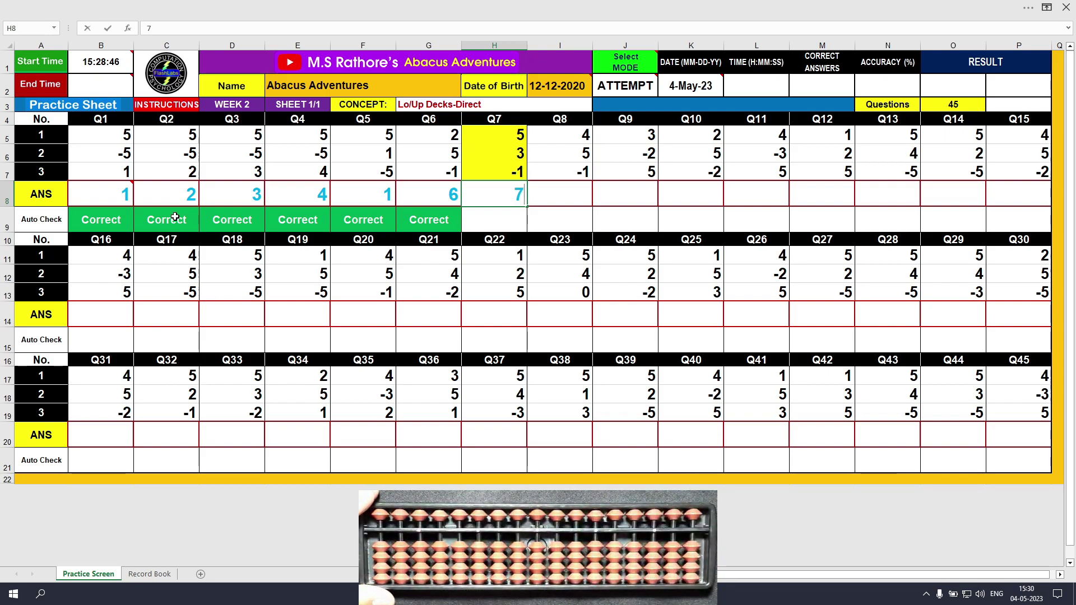
{"action": "key", "text": "Tab"}
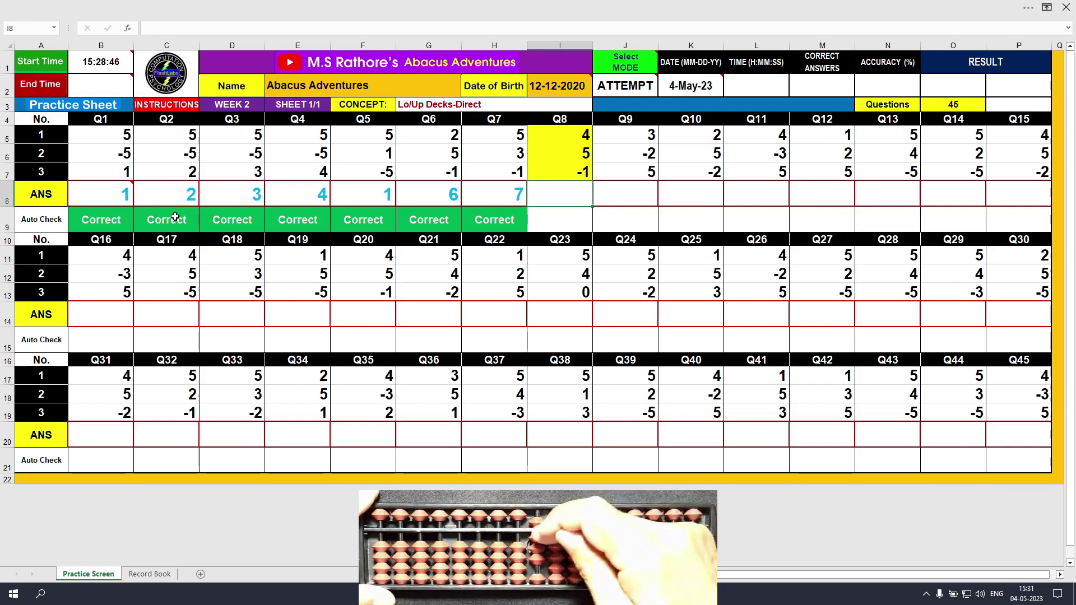
{"action": "type", "text": "8"}
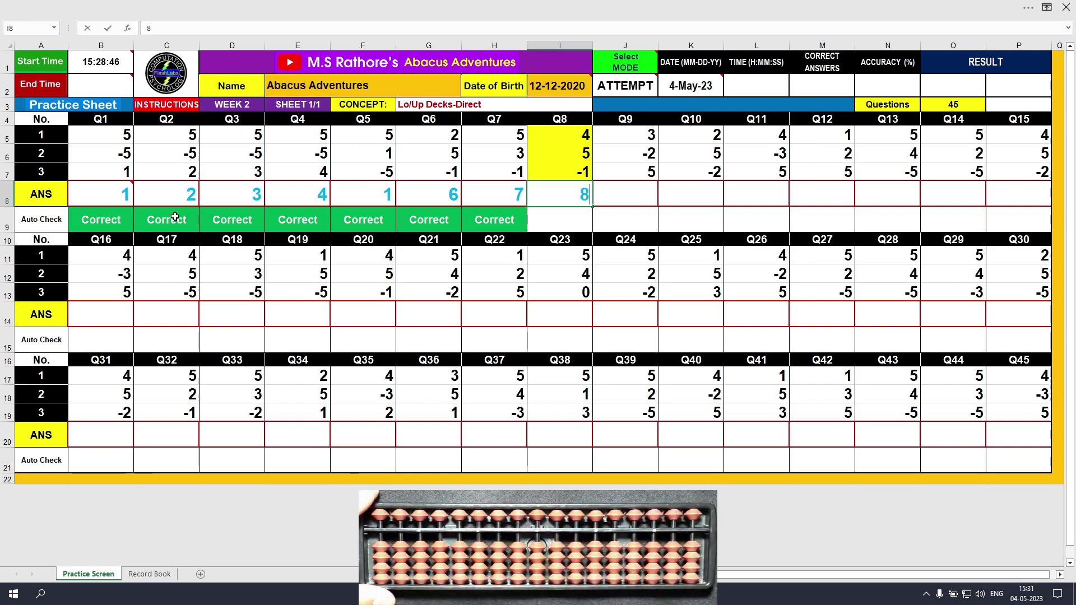
{"action": "key", "text": "Return"}
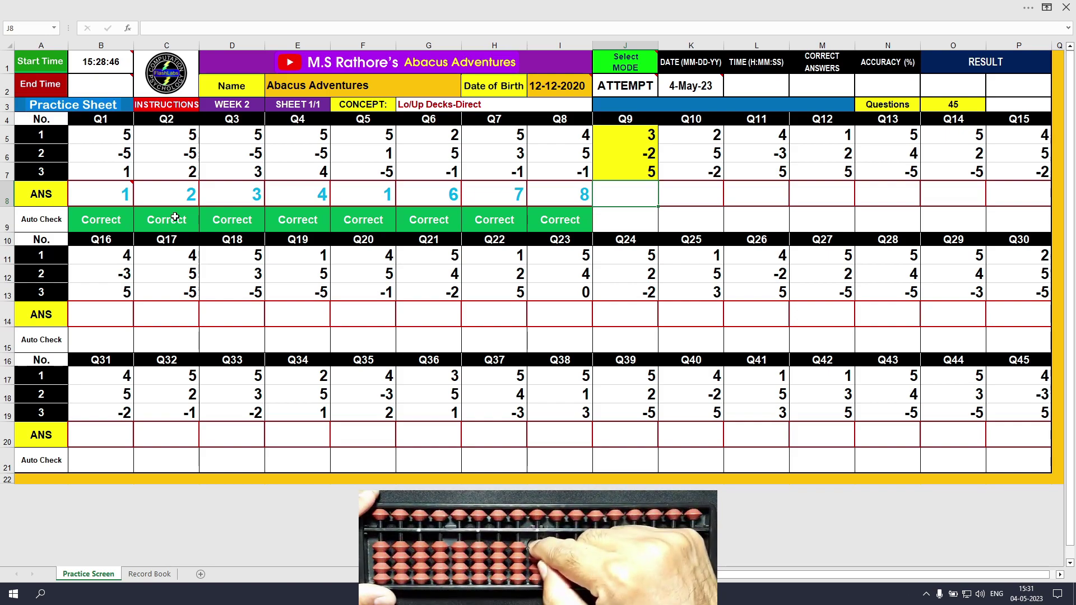
{"action": "type", "text": "6"}
{"action": "key", "text": "Tab"}
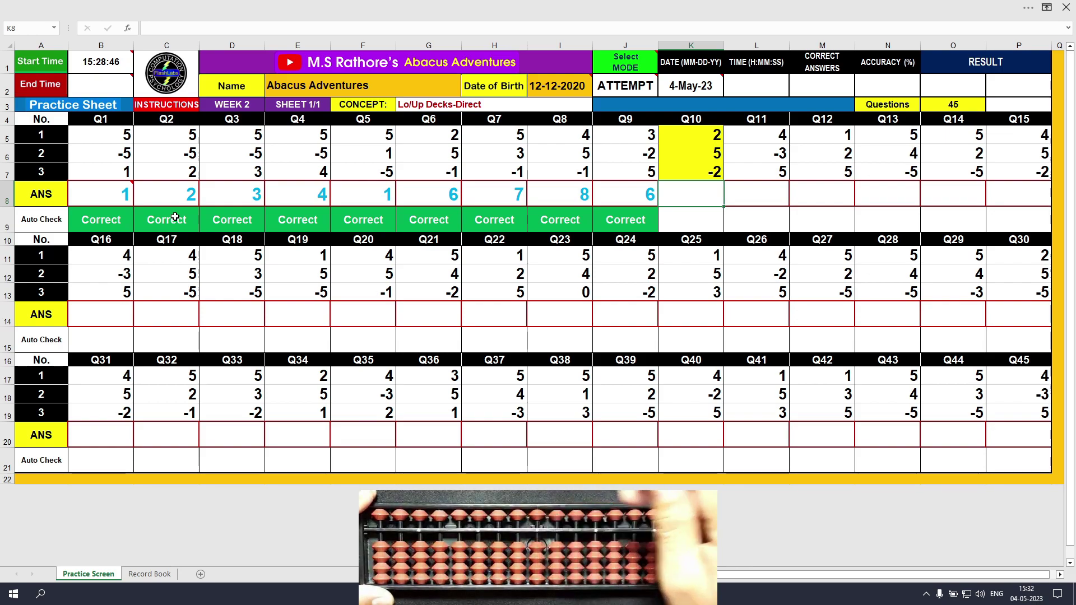
Fill in the answers 5 for Q10, 6 for Q11 and 8 for Q12
{"action": "type", "text": "5"}
{"action": "key", "text": "Tab"}
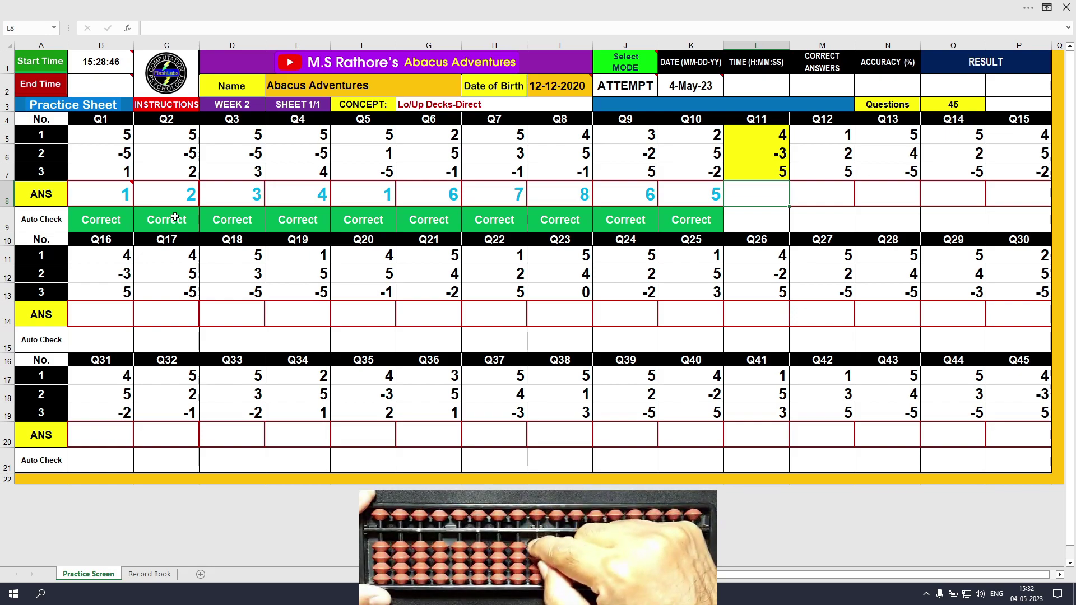
{"action": "type", "text": "6"}
{"action": "key", "text": "Tab"}
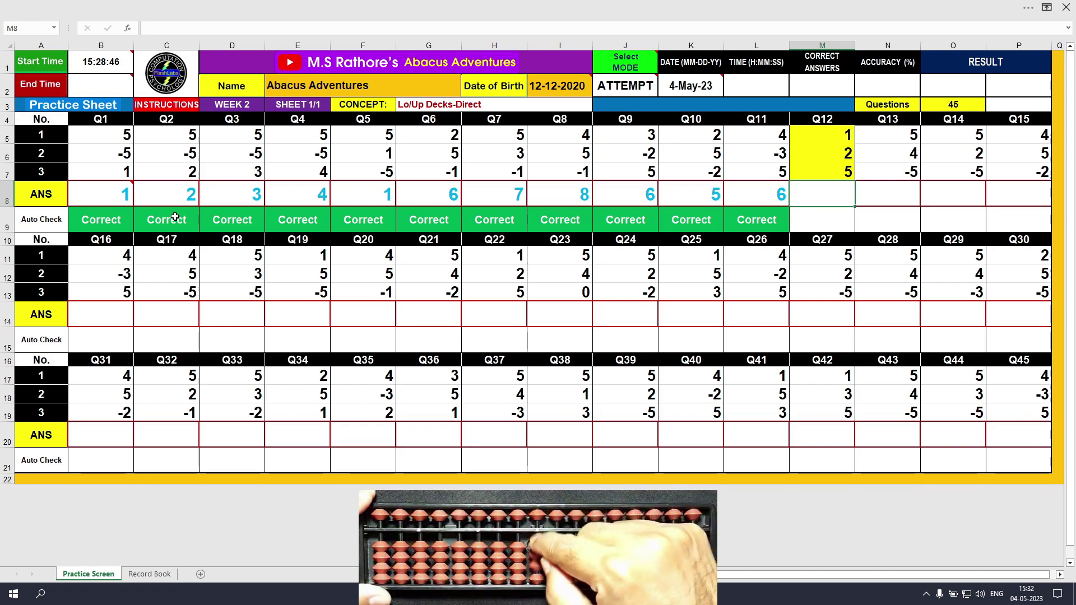
{"action": "type", "text": "8"}
{"action": "key", "text": "Tab"}
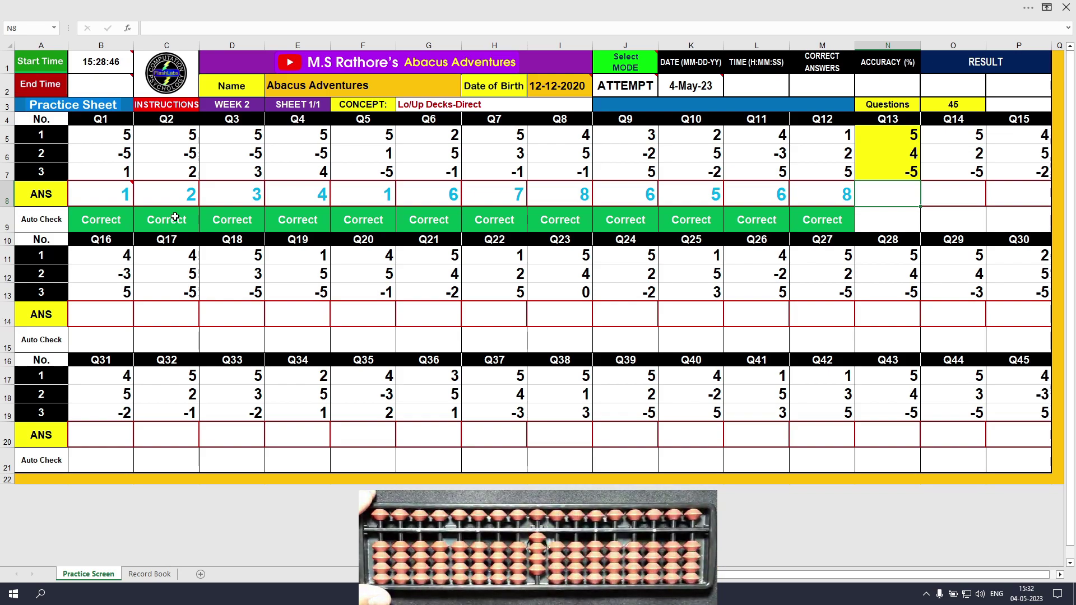
Complete the first answer row with 4 for Q13, 2 for Q14 and 7 for Q15
{"action": "type", "text": "4"}
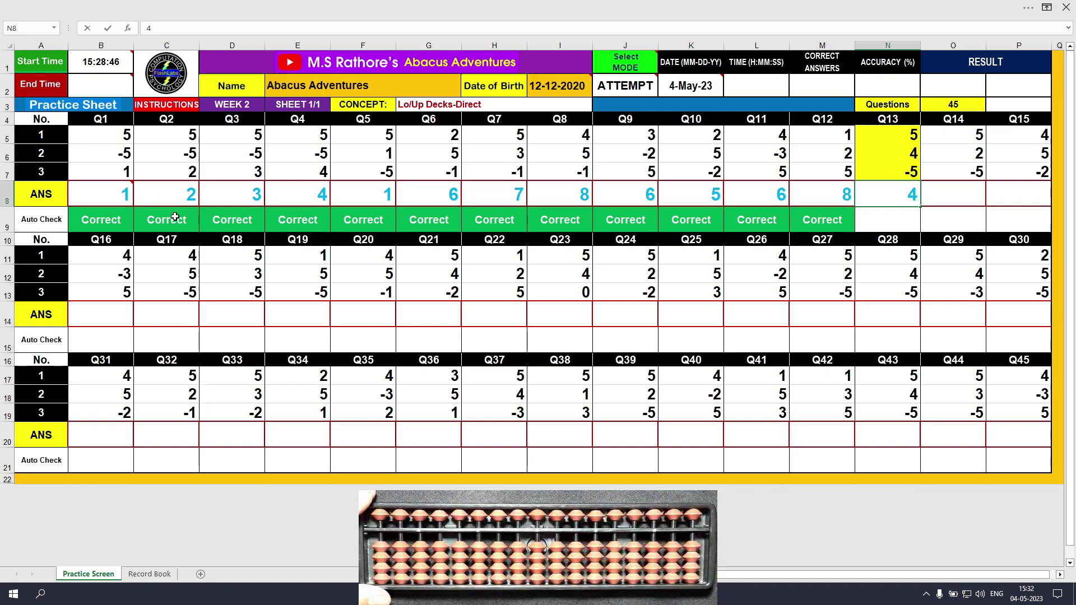
{"action": "key", "text": "Tab"}
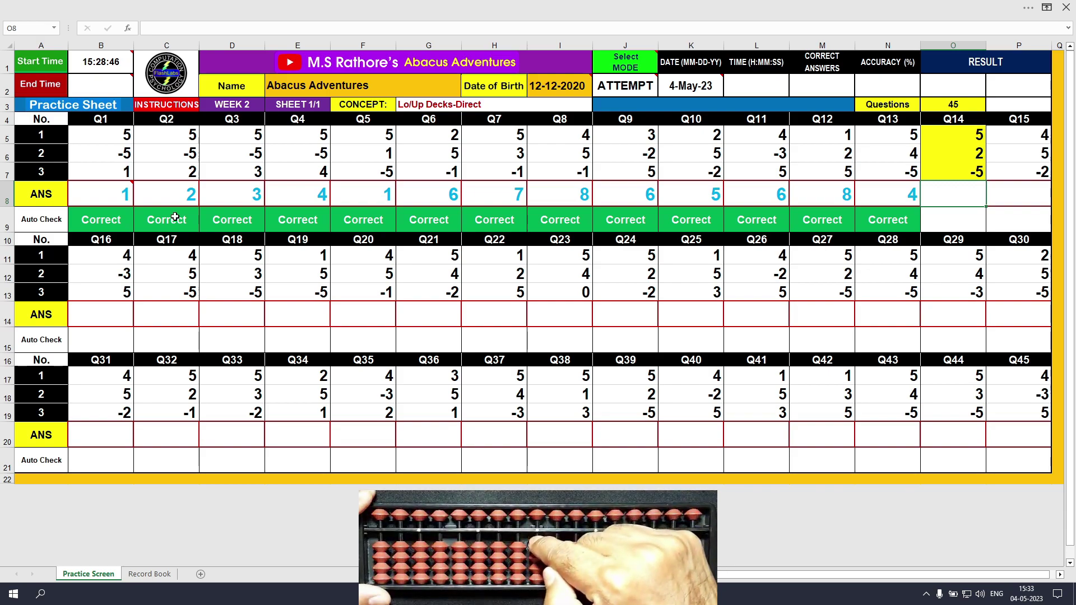
{"action": "type", "text": "2"}
{"action": "key", "text": "Tab"}
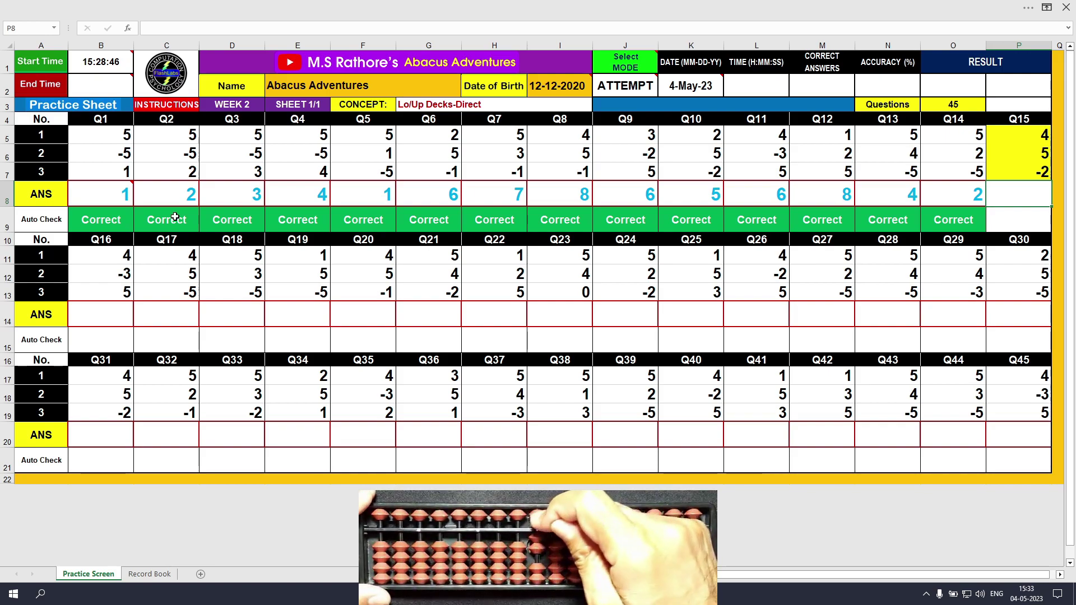
{"action": "type", "text": "7"}
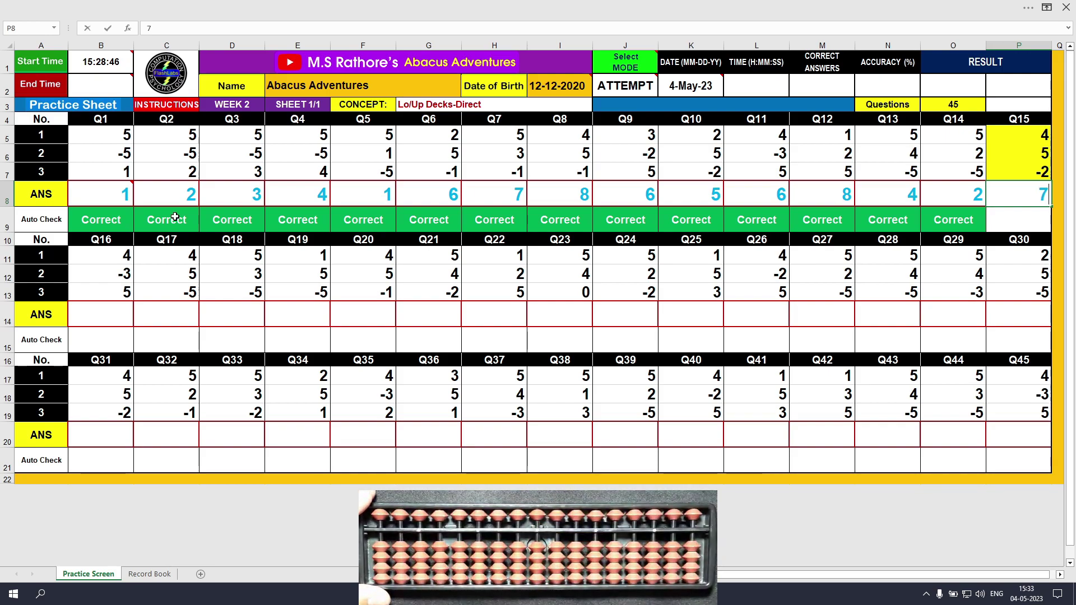
{"action": "key", "text": "Return"}
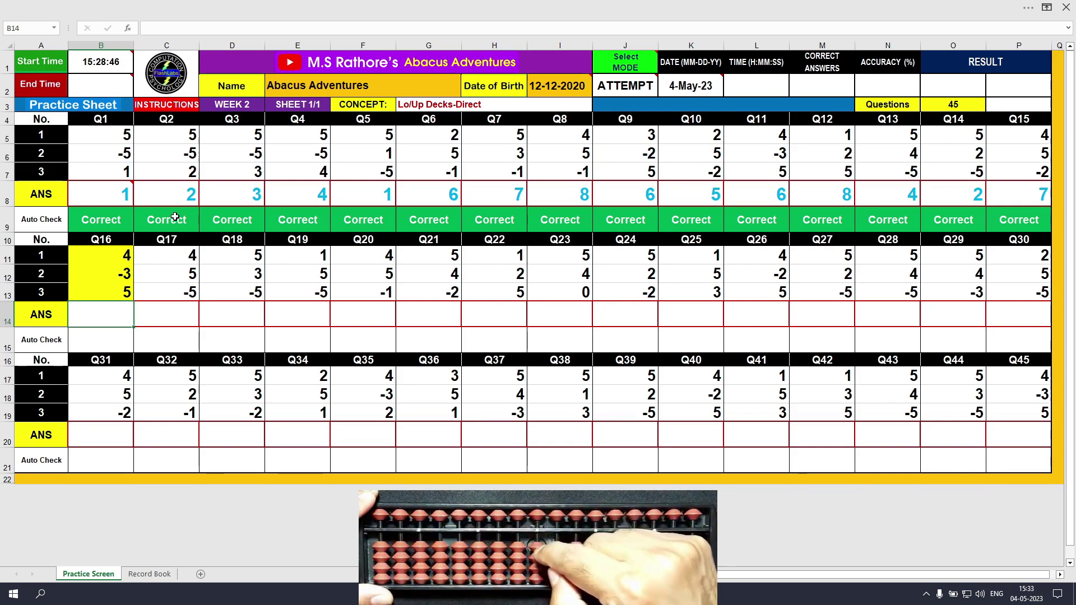
Start the second answer row with 6 for Q16, 4 for Q17 and 3 for Q18
{"action": "type", "text": "6"}
{"action": "key", "text": "Tab"}
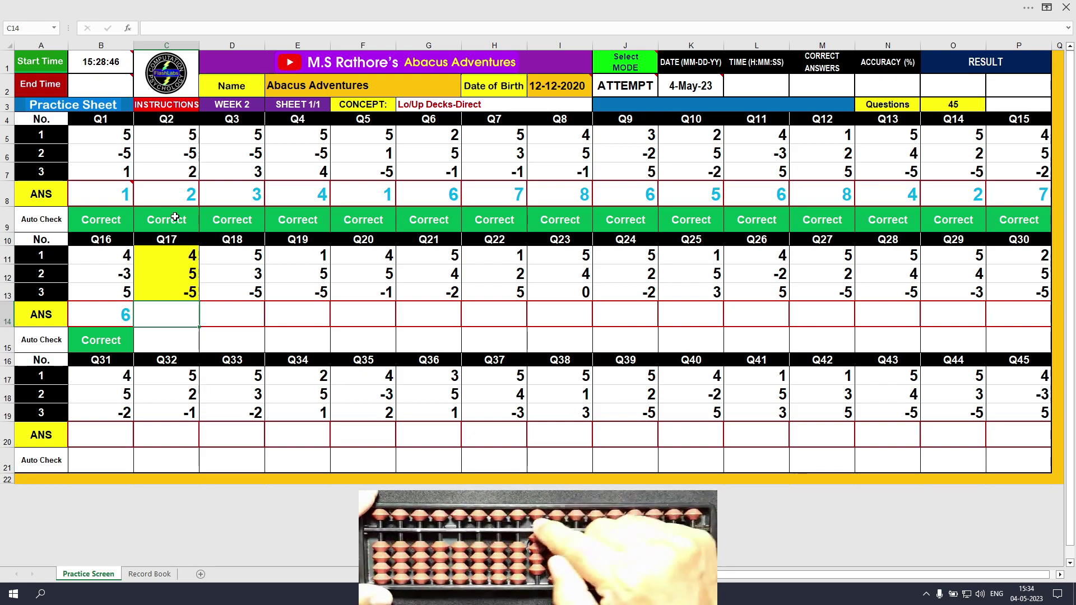
{"action": "type", "text": "4"}
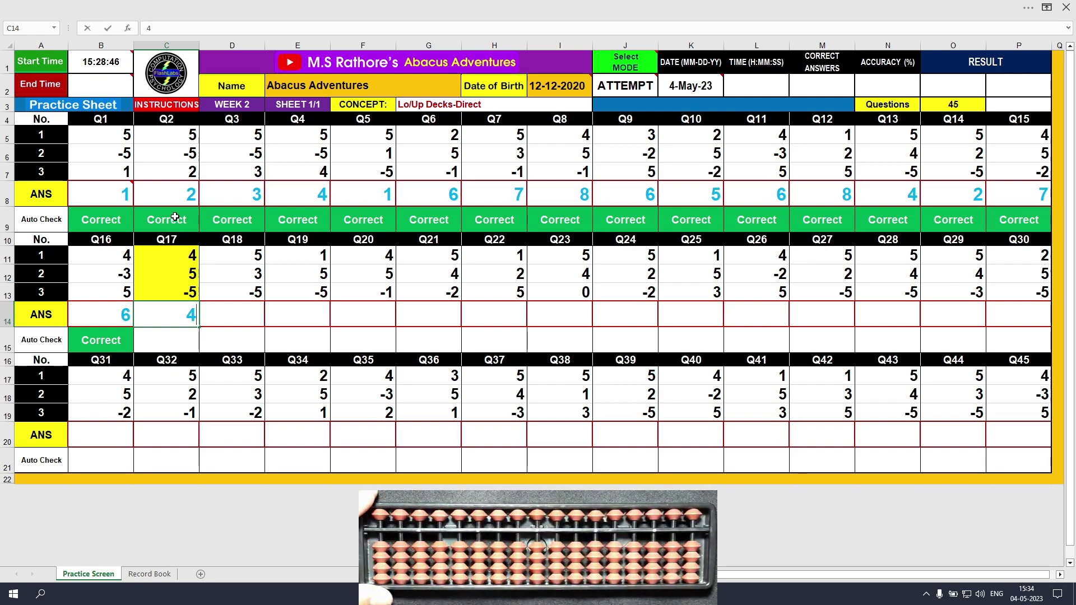
{"action": "key", "text": "Tab"}
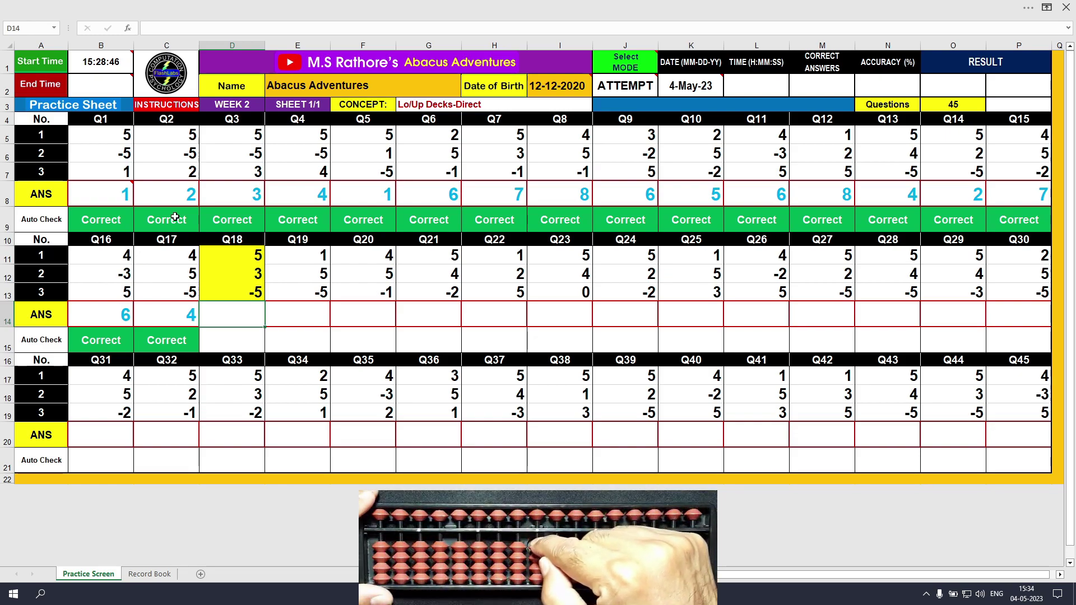
{"action": "type", "text": "3"}
{"action": "key", "text": "Tab"}
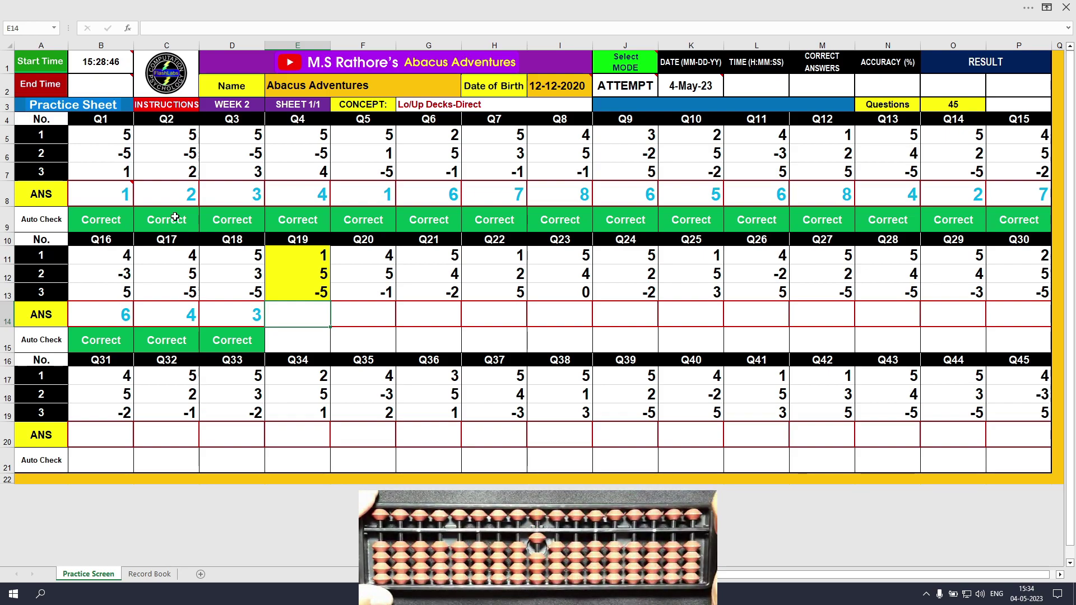
Fill in the answers 1 for Q19, 8 for Q20, 7 for Q21 and 8 for Q22
{"action": "type", "text": "1"}
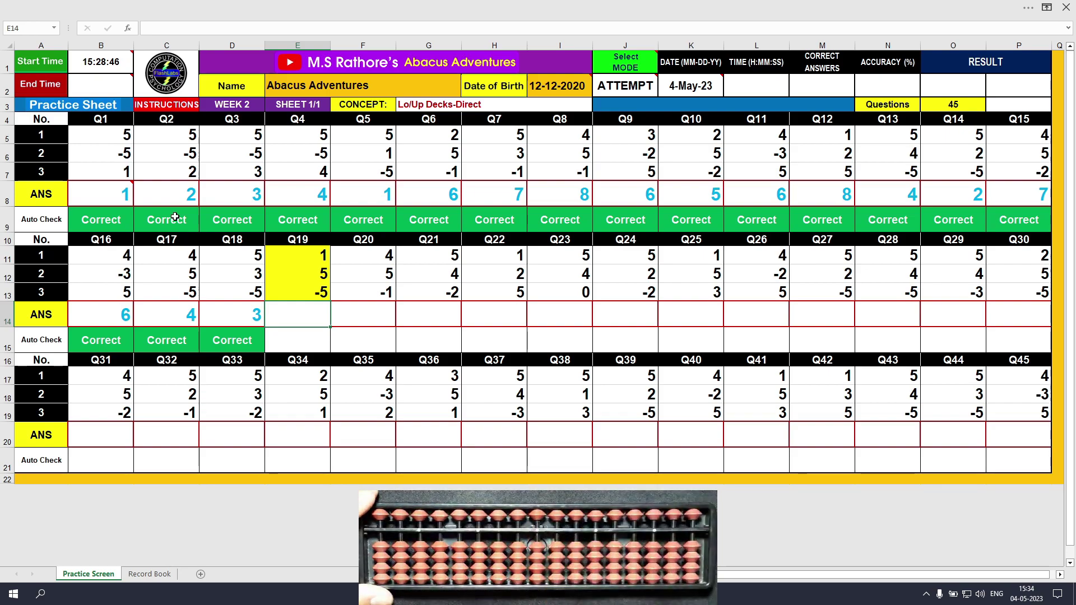
{"action": "key", "text": "Tab"}
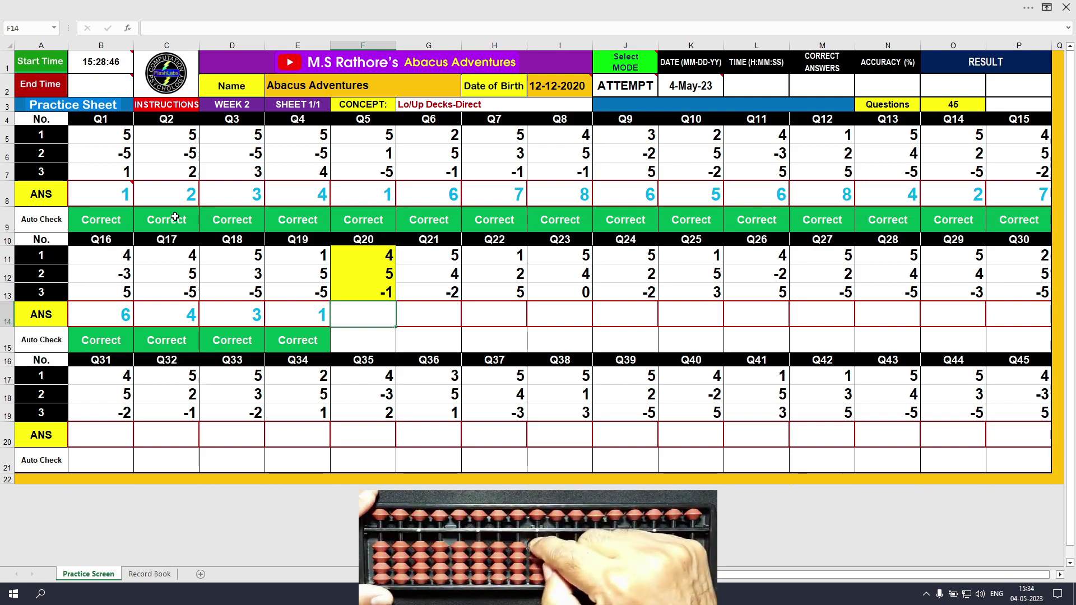
{"action": "type", "text": "8"}
{"action": "key", "text": "Tab"}
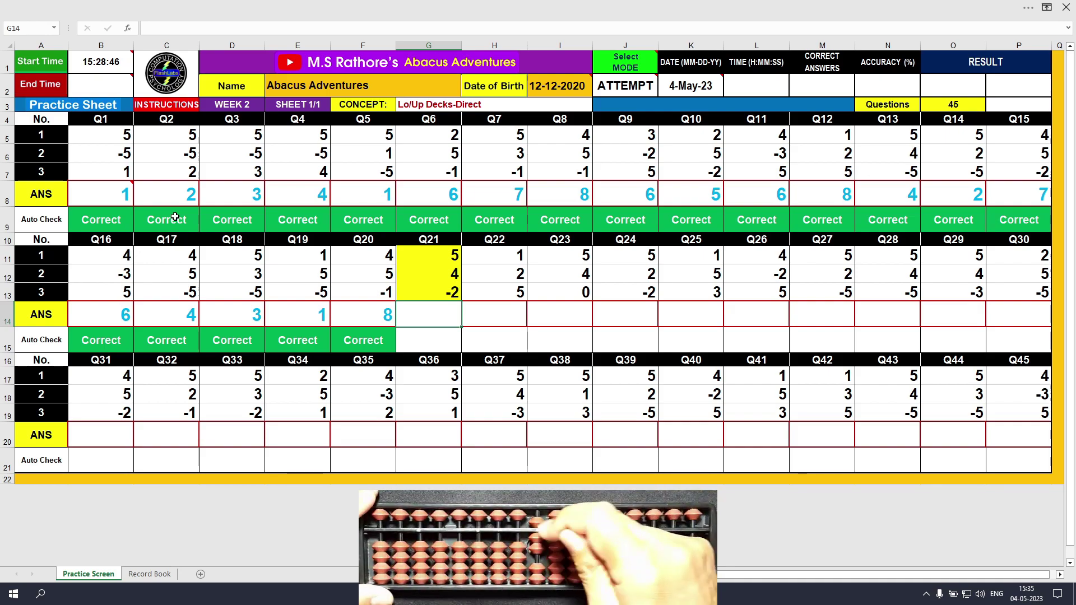
{"action": "type", "text": "7"}
{"action": "key", "text": "Tab"}
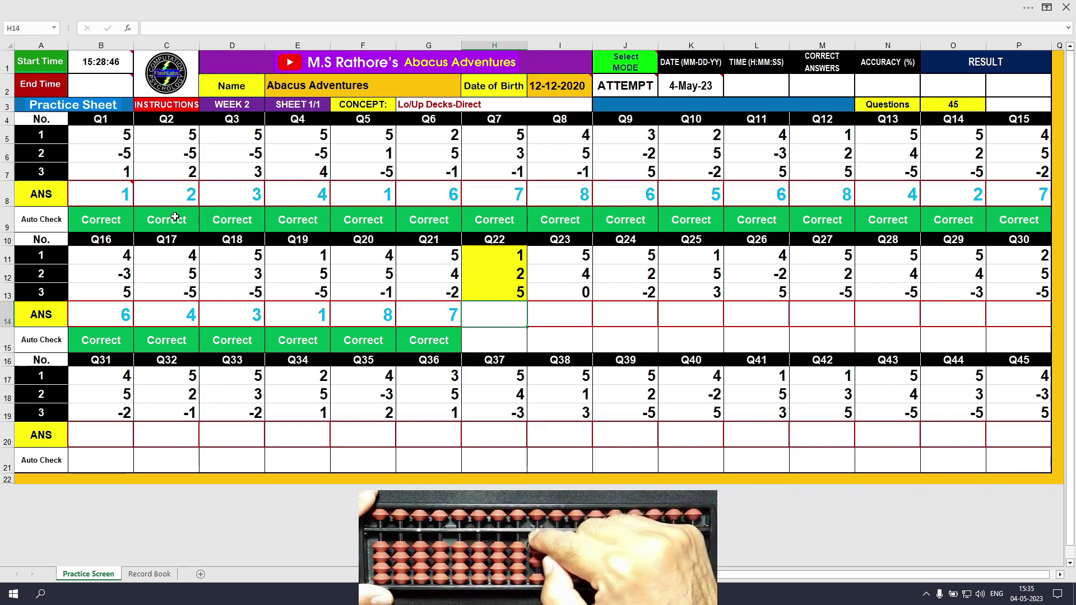
{"action": "type", "text": "8"}
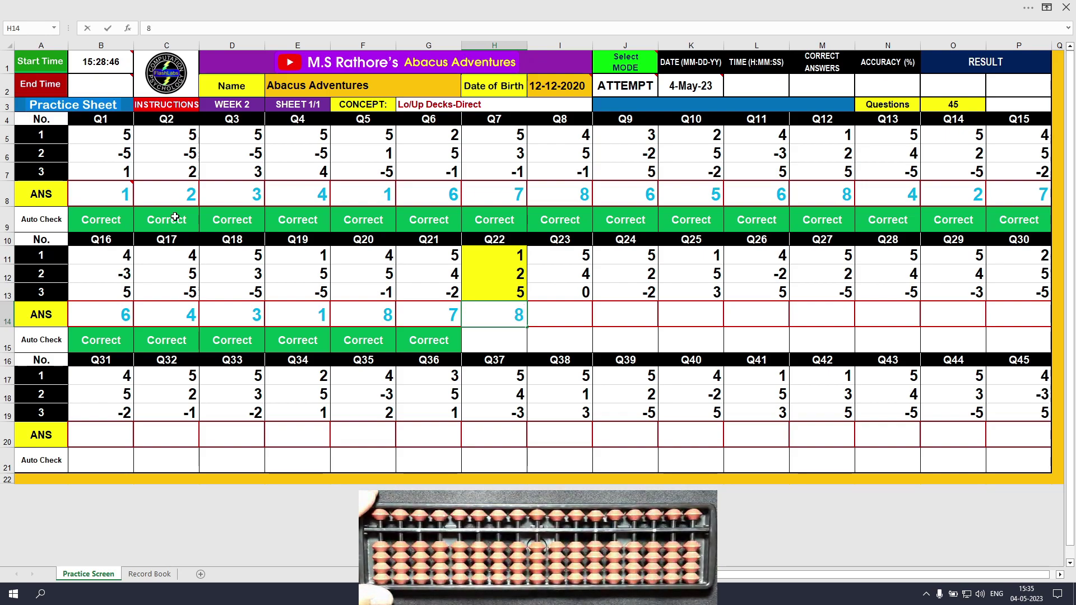
{"action": "key", "text": "Tab"}
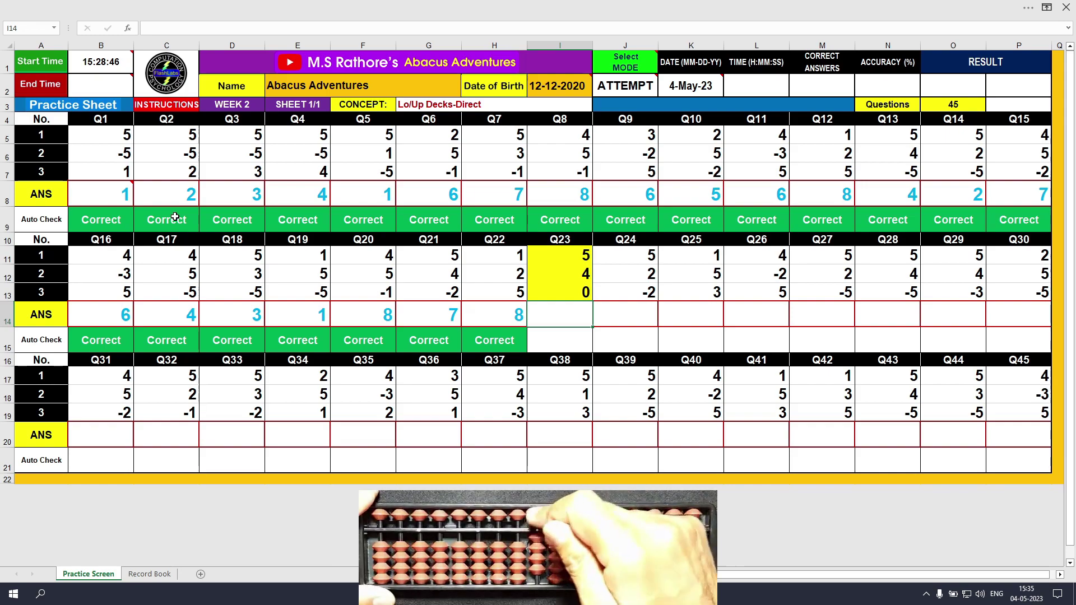
Fill in the answers 9 for Q23, 5 for Q24, 9 for Q25 and 7 for Q26
{"action": "type", "text": "9"}
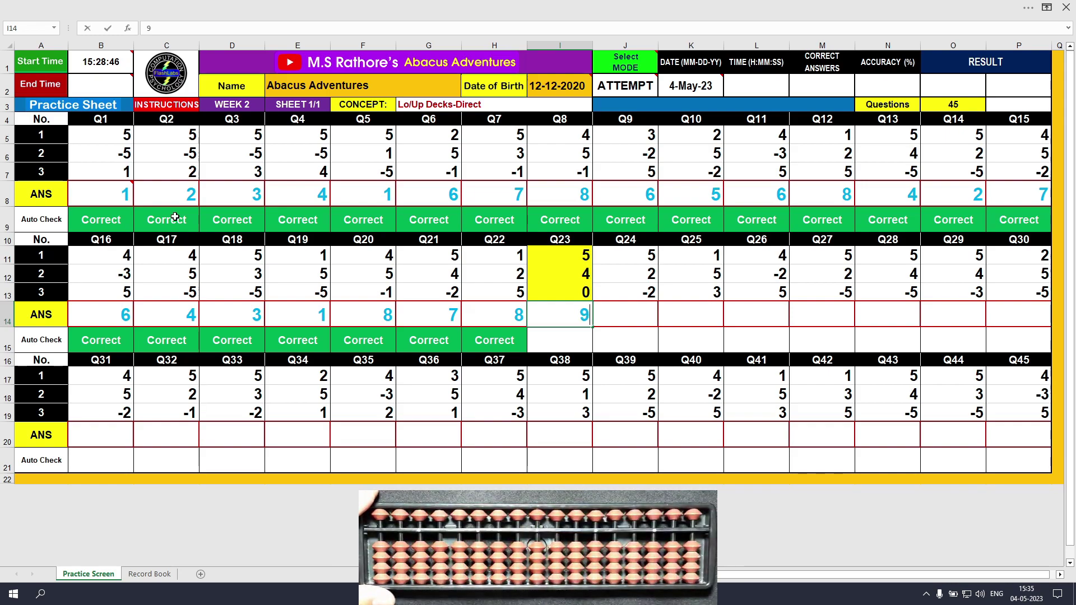
{"action": "key", "text": "Tab"}
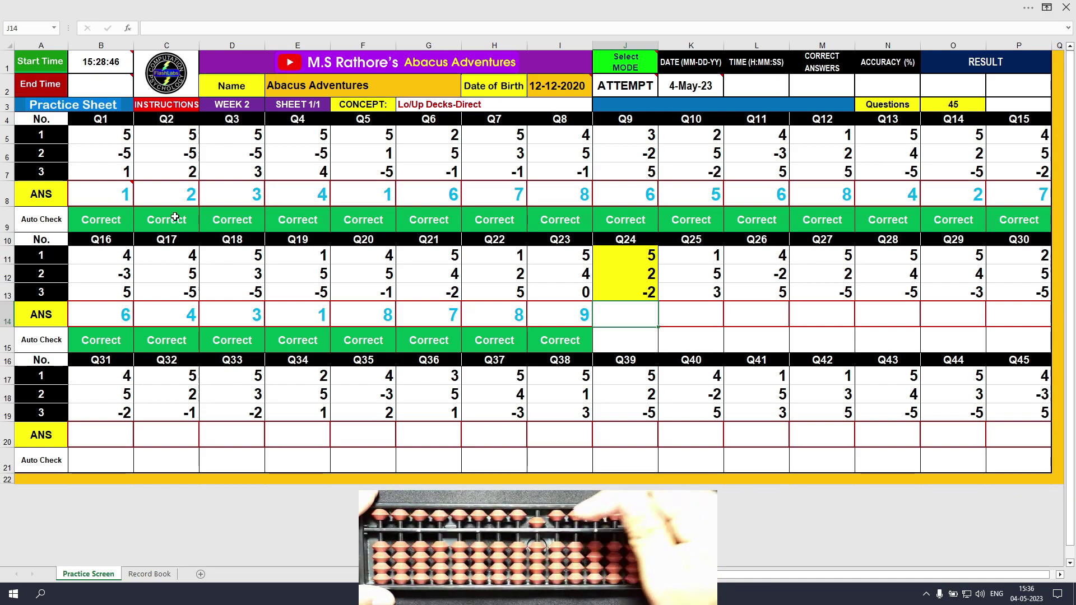
{"action": "type", "text": "5"}
{"action": "key", "text": "Tab"}
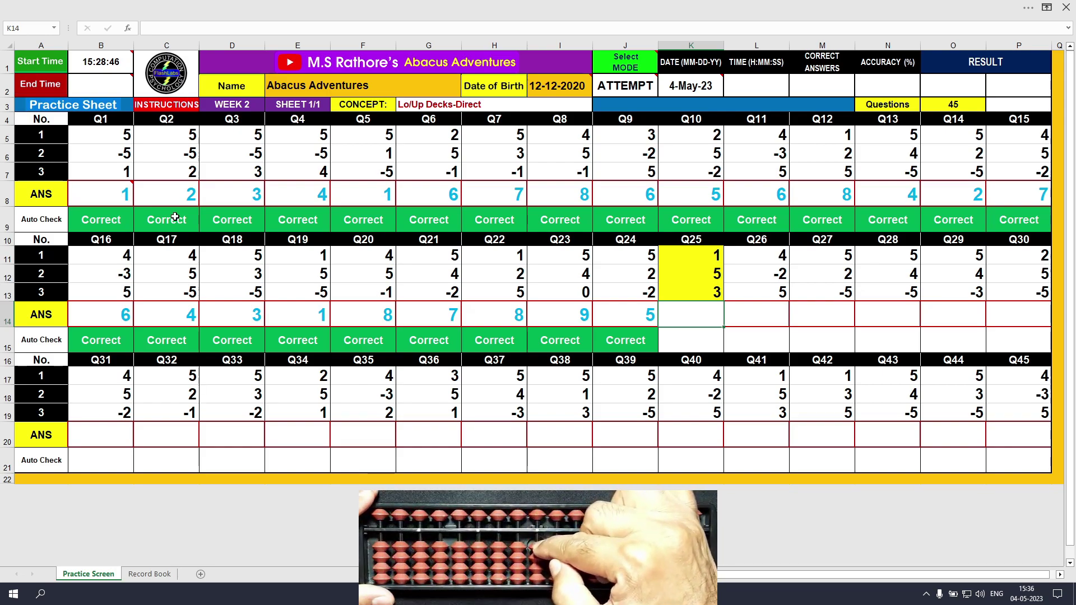
{"action": "type", "text": "9"}
{"action": "key", "text": "Tab"}
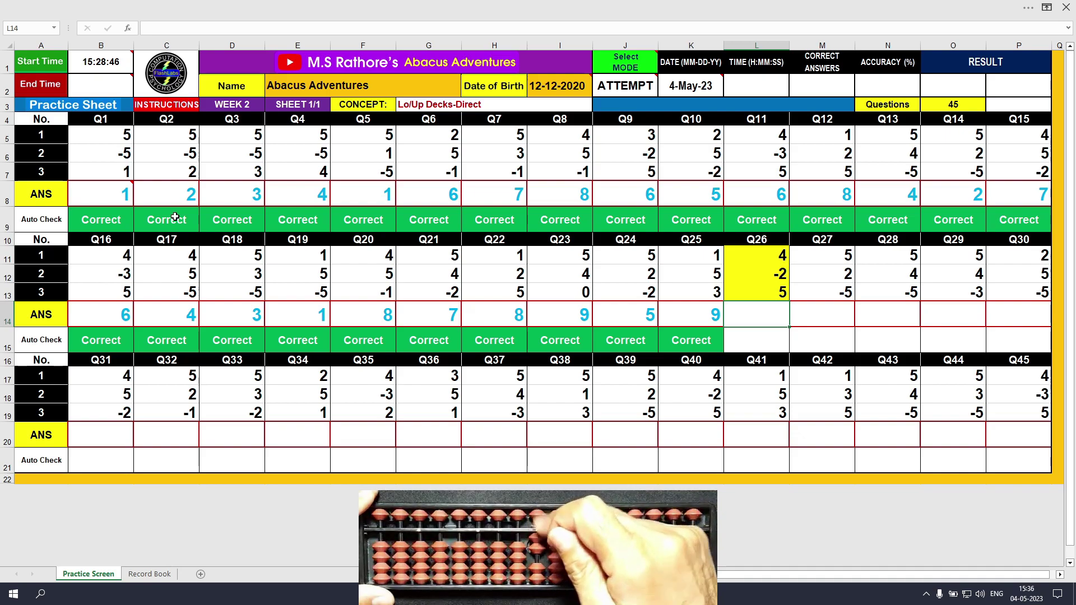
{"action": "type", "text": "7"}
{"action": "key", "text": "Tab"}
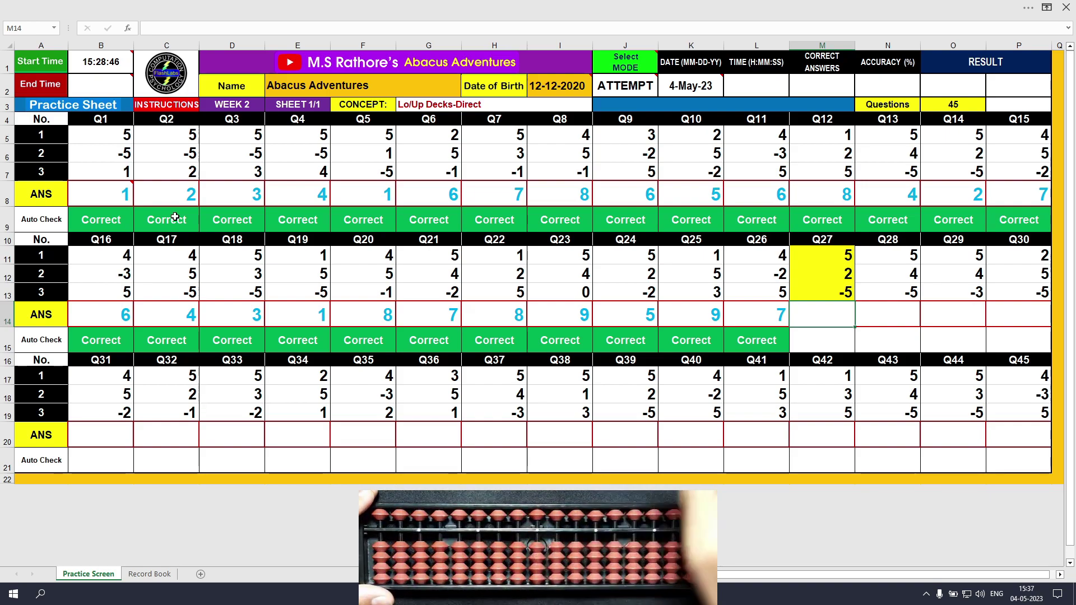
Complete the second answer row with 2 for Q27, 4 for Q28, 6 for Q29 and 2 for Q30
{"action": "type", "text": "2"}
{"action": "key", "text": "Tab"}
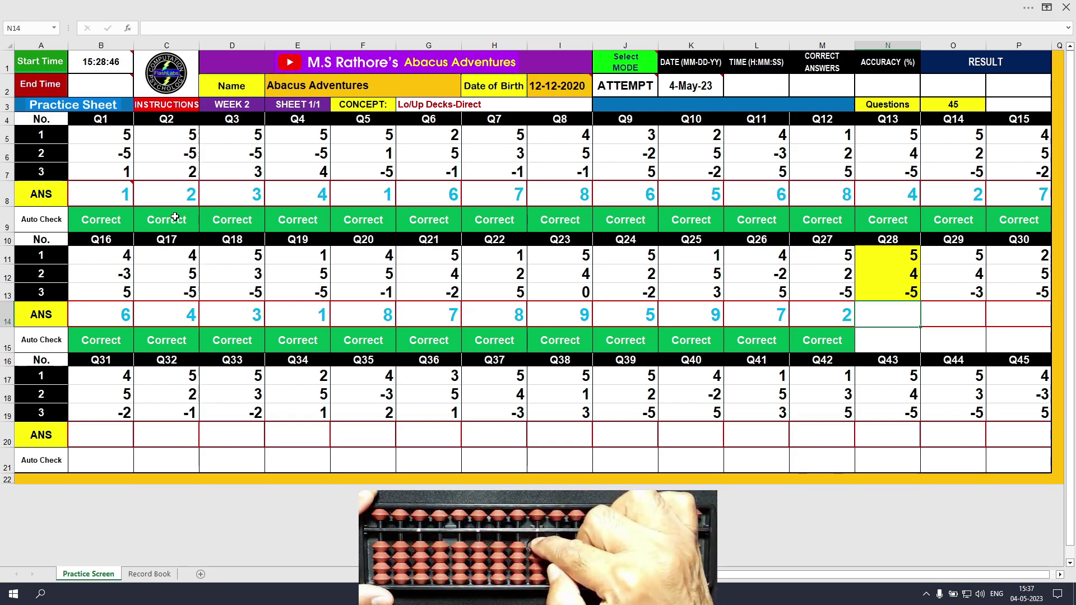
{"action": "type", "text": "4"}
{"action": "key", "text": "Tab"}
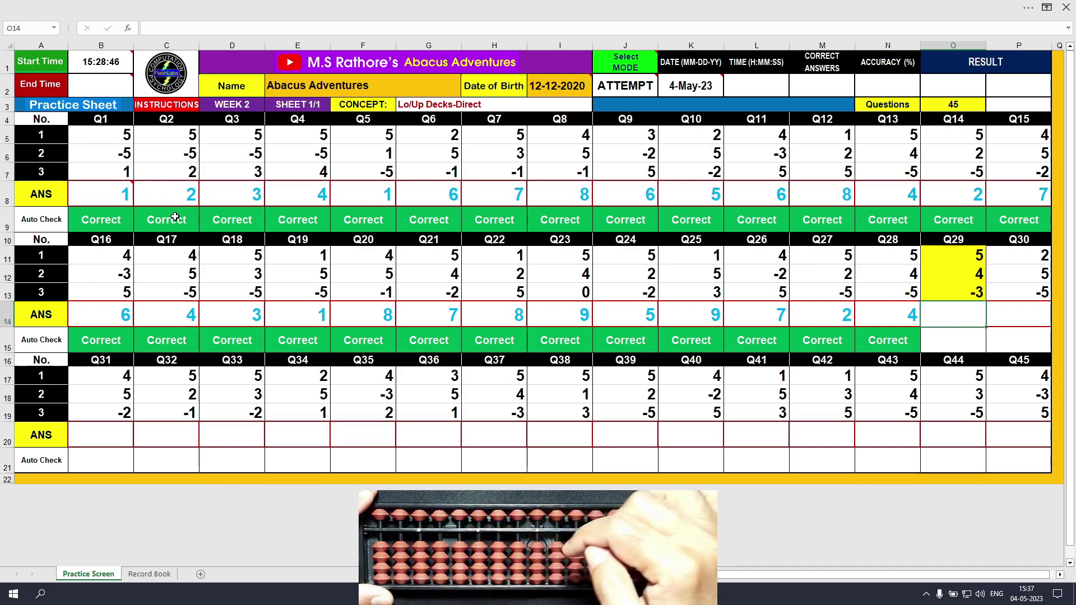
{"action": "type", "text": "6"}
{"action": "key", "text": "Tab"}
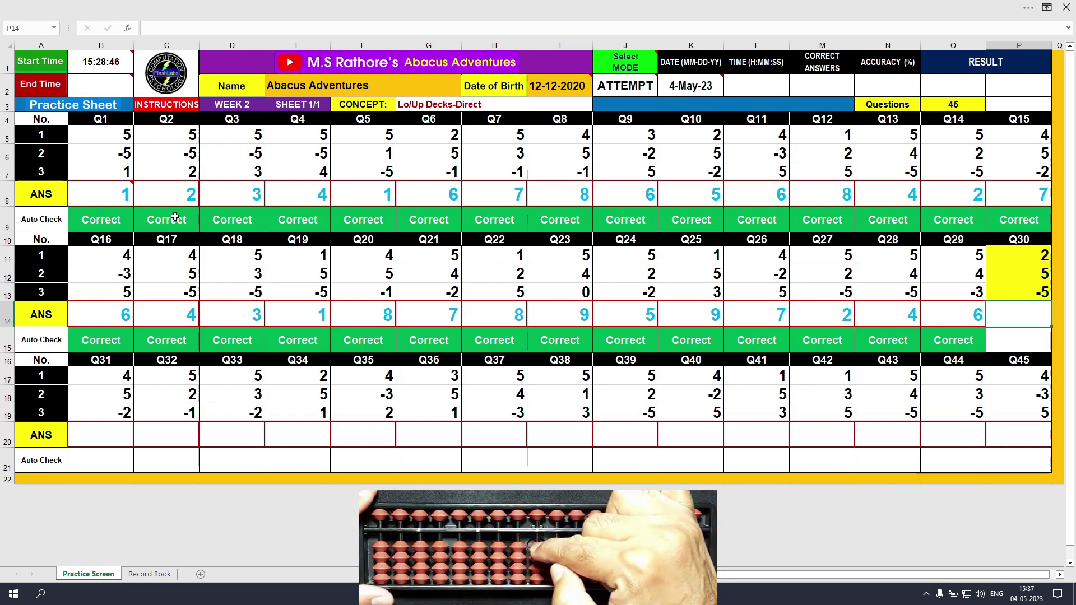
{"action": "type", "text": "2"}
{"action": "key", "text": "Return"}
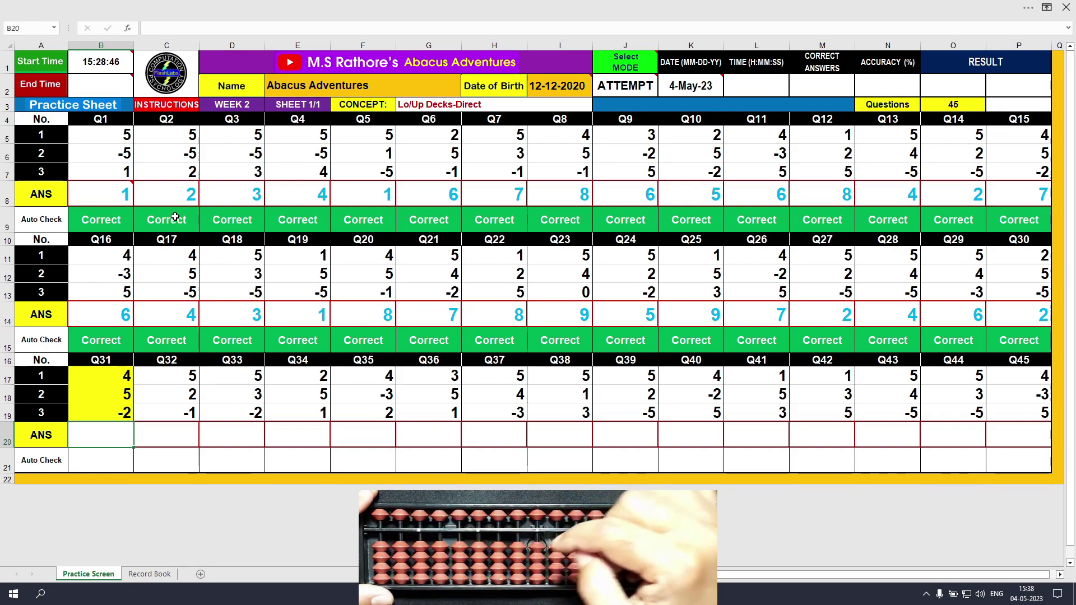
Start the third answer row with 7 for Q31, 6 for Q32 and 6 for Q33
{"action": "type", "text": "7"}
{"action": "key", "text": "Return"}
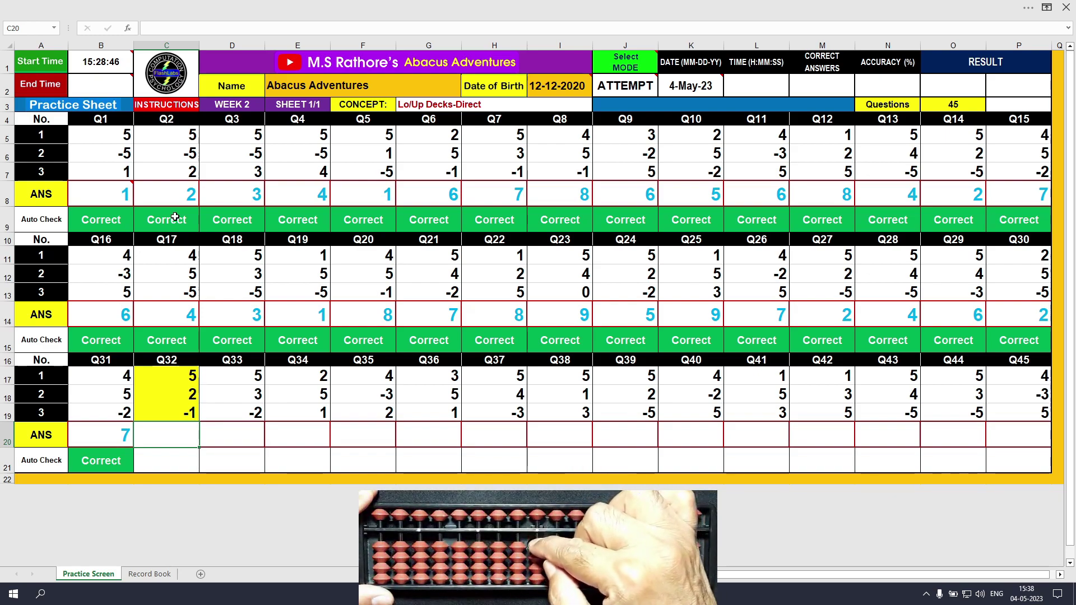
{"action": "type", "text": "6"}
{"action": "key", "text": "Tab"}
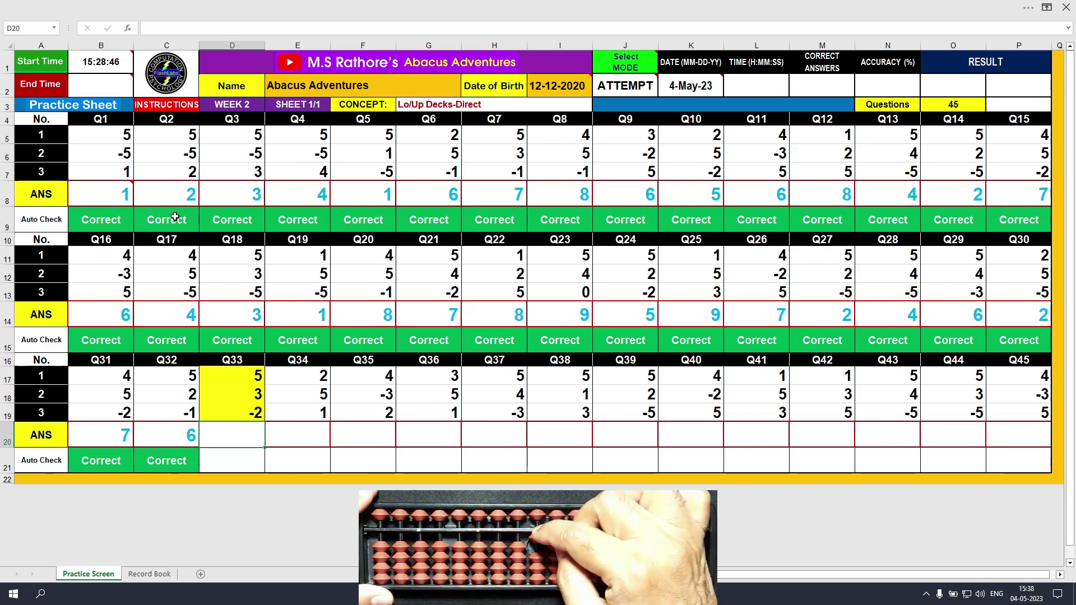
{"action": "type", "text": "6"}
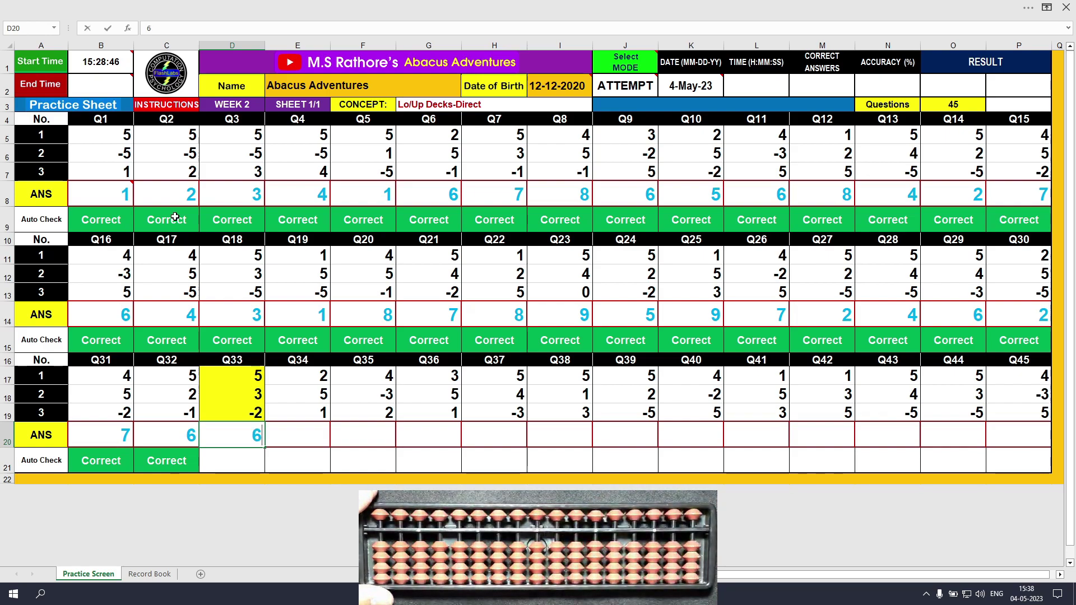
{"action": "key", "text": "Tab"}
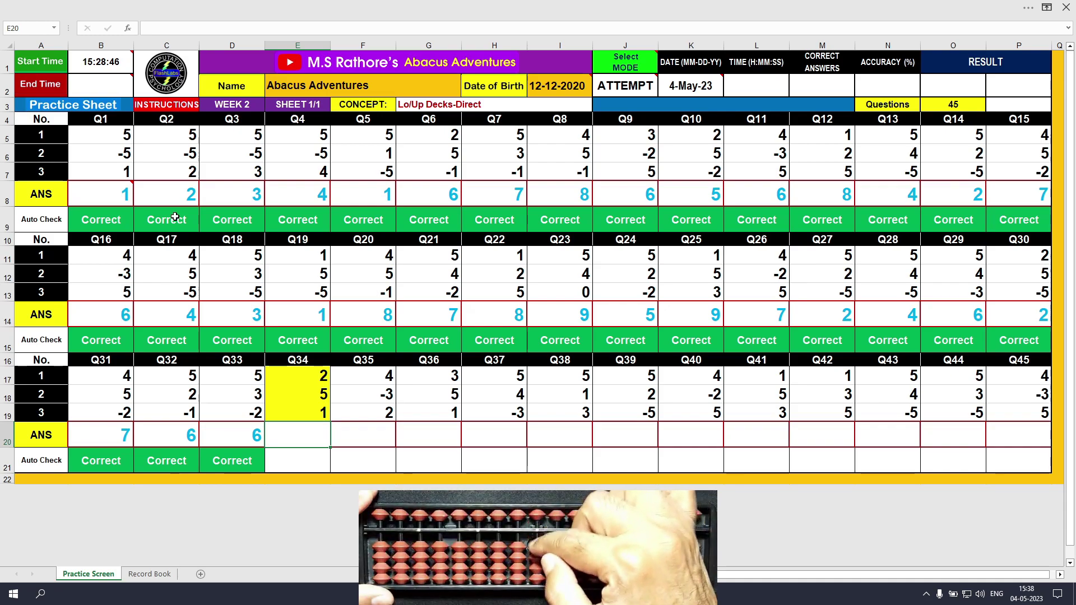
Fill in the answers 8 for Q34, 3 for Q35 and 9 for Q36
{"action": "type", "text": "8"}
{"action": "key", "text": "Tab"}
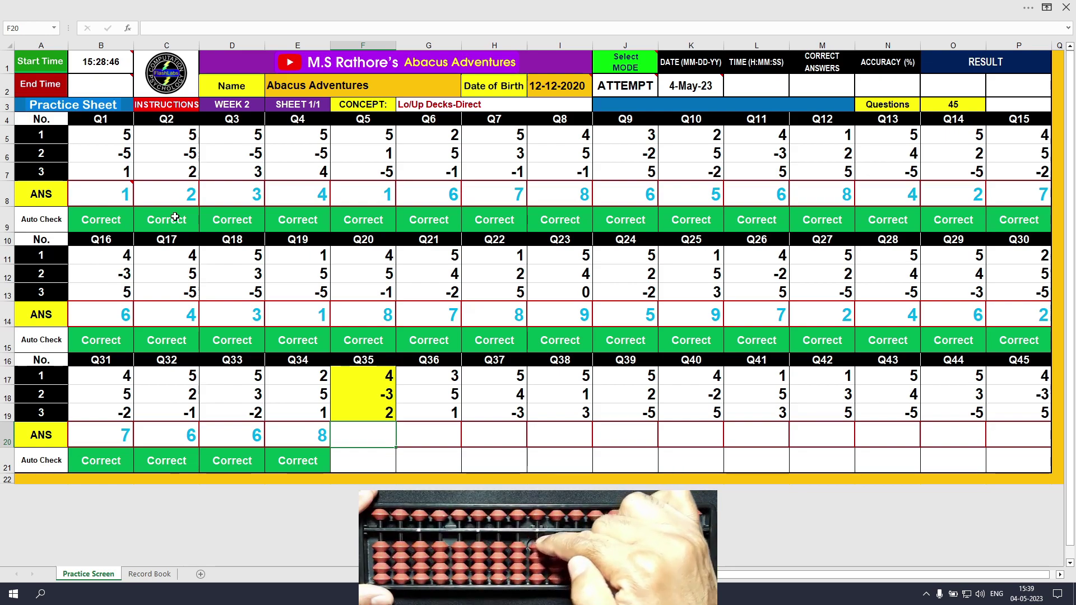
{"action": "type", "text": "3"}
{"action": "key", "text": "Tab"}
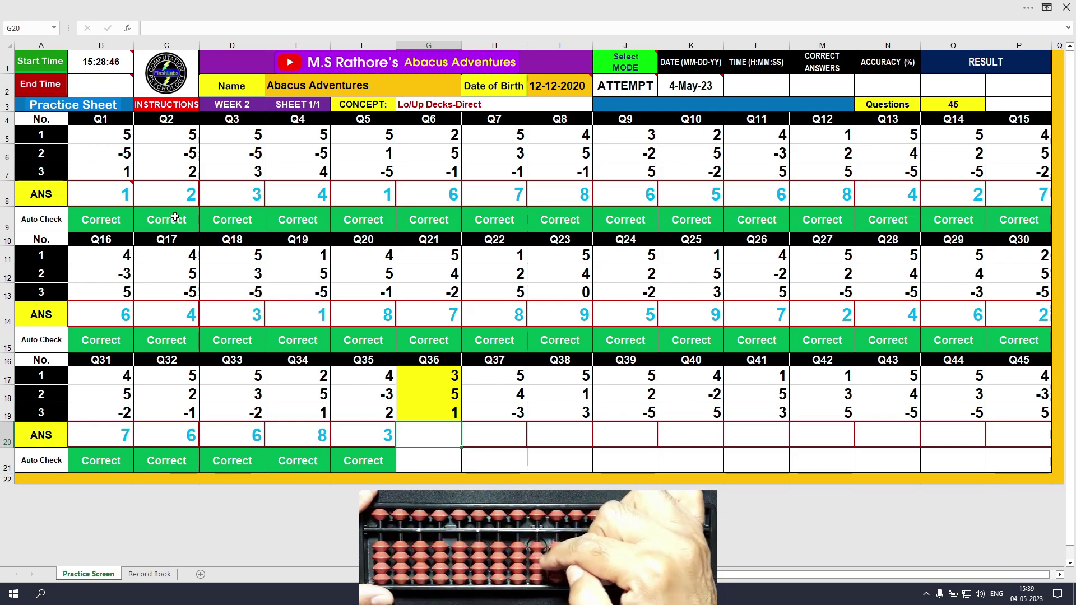
{"action": "type", "text": "9"}
{"action": "key", "text": "Tab"}
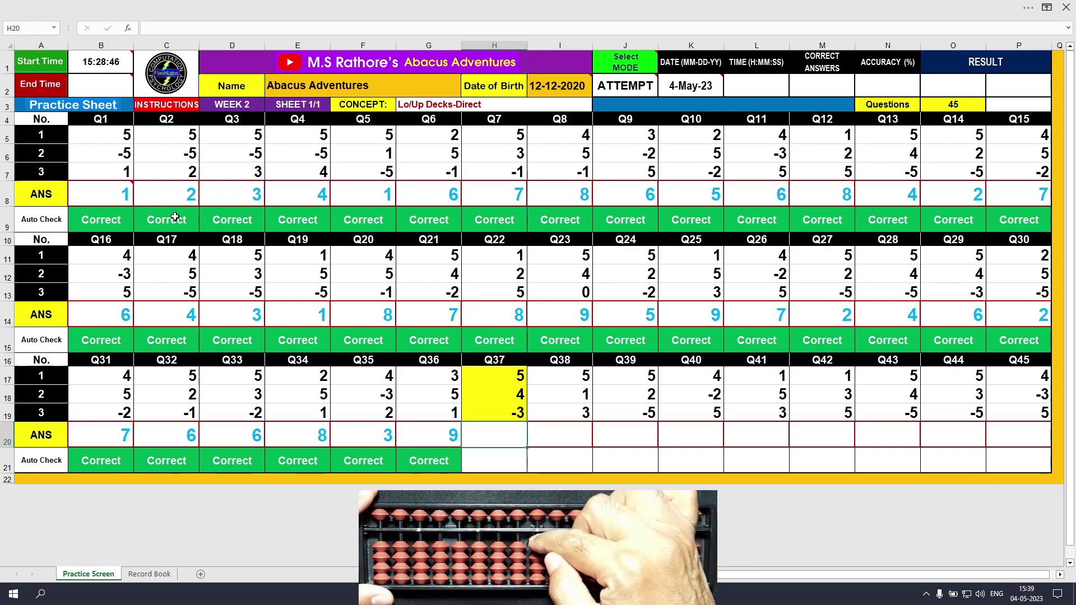
Fill in the answers 6 for Q37, 9 for Q38 and 2 for Q39
{"action": "type", "text": "6"}
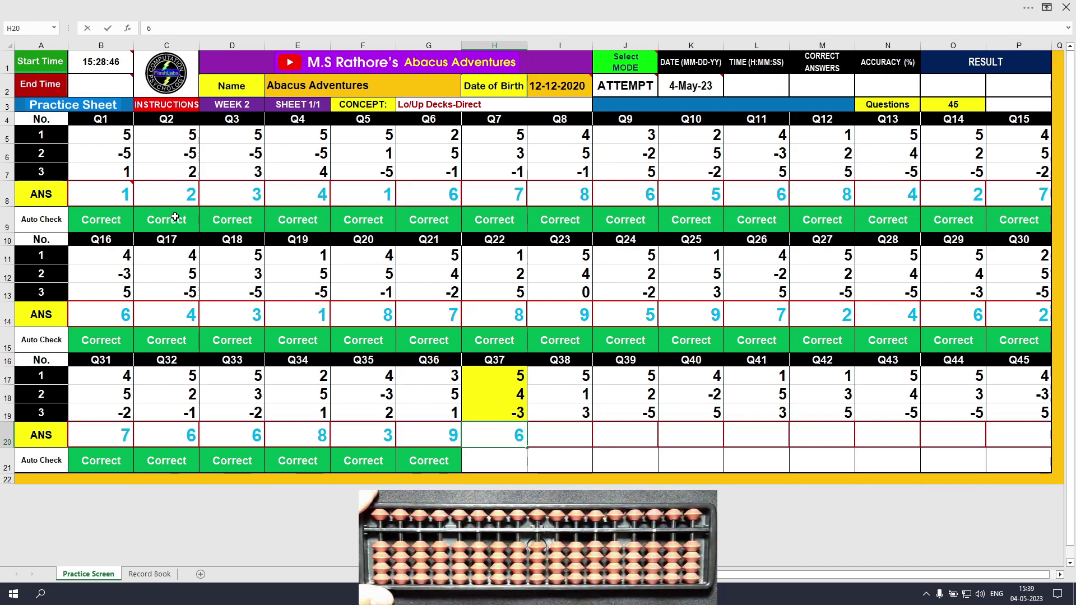
{"action": "key", "text": "Tab"}
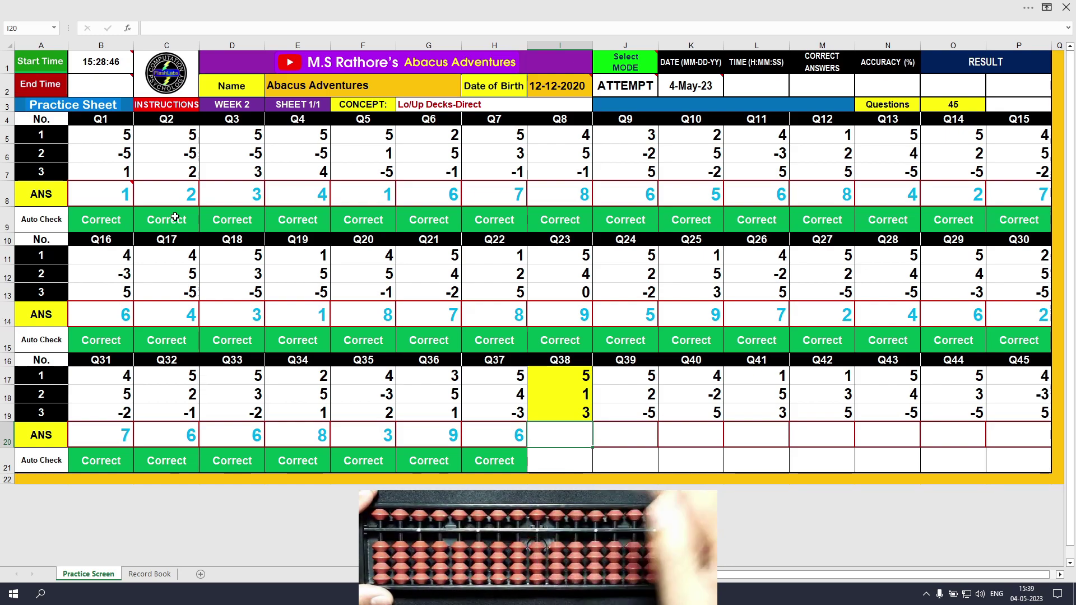
{"action": "type", "text": "9"}
{"action": "key", "text": "Tab"}
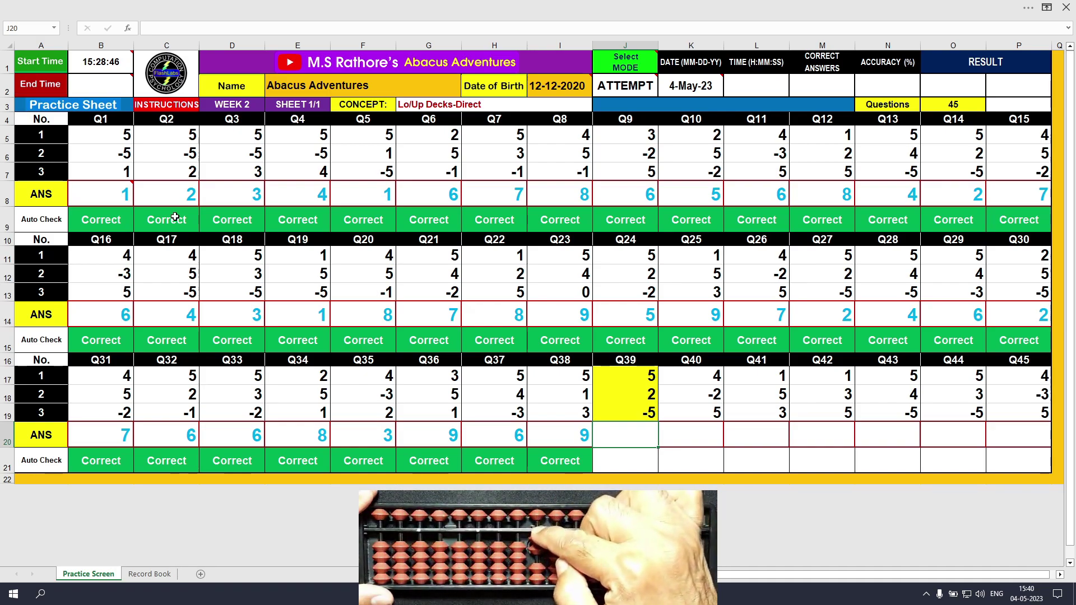
{"action": "type", "text": "2"}
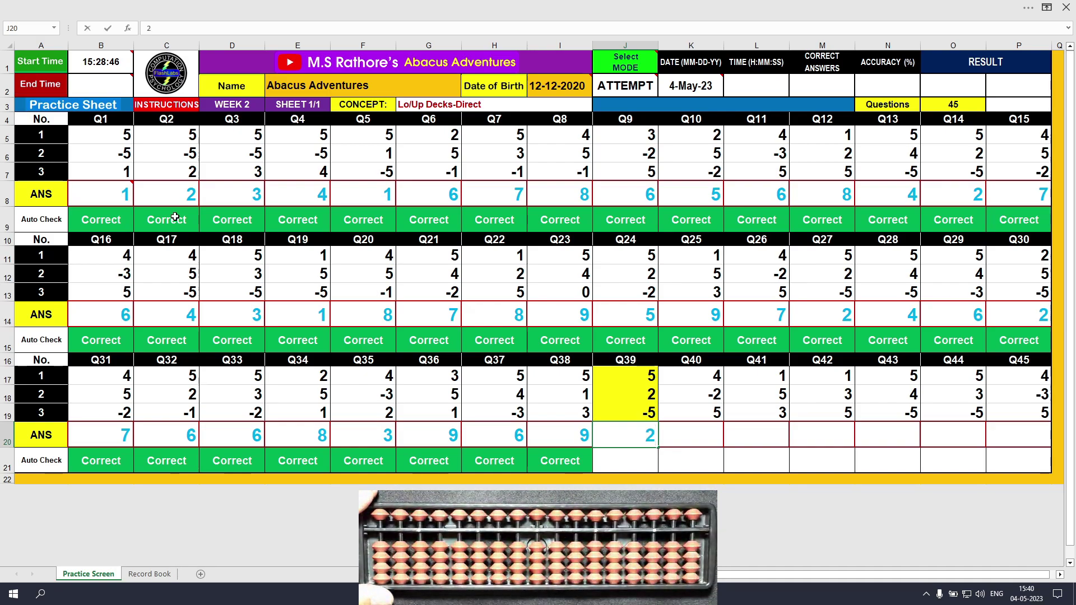
{"action": "key", "text": "Tab"}
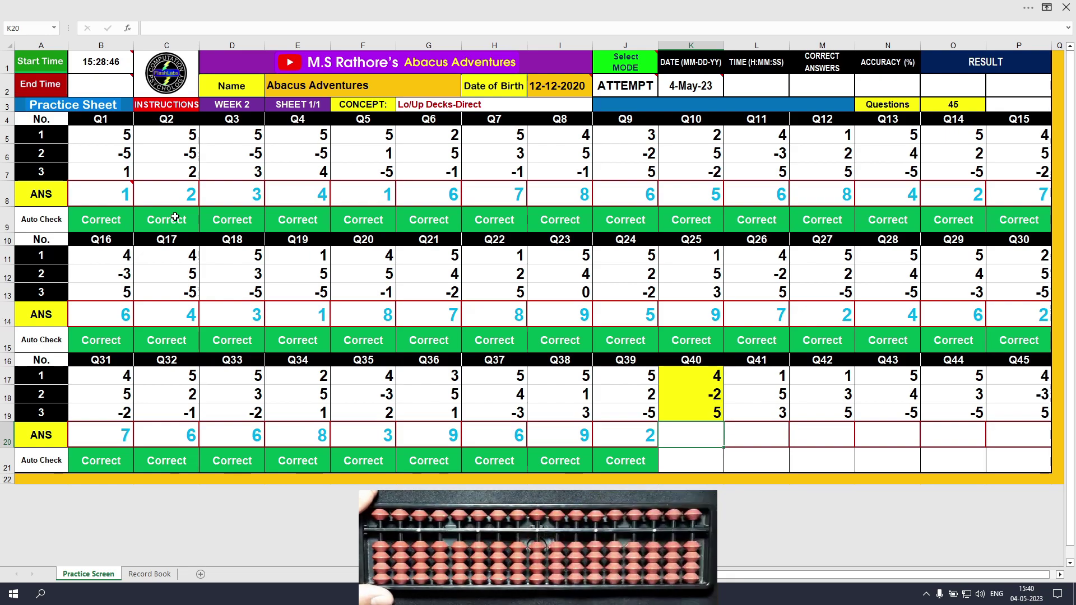
Fill in the answers 7 for Q40, 9 for Q41, 9 for Q42 and 4 for Q43
{"action": "type", "text": "7"}
{"action": "key", "text": "Tab"}
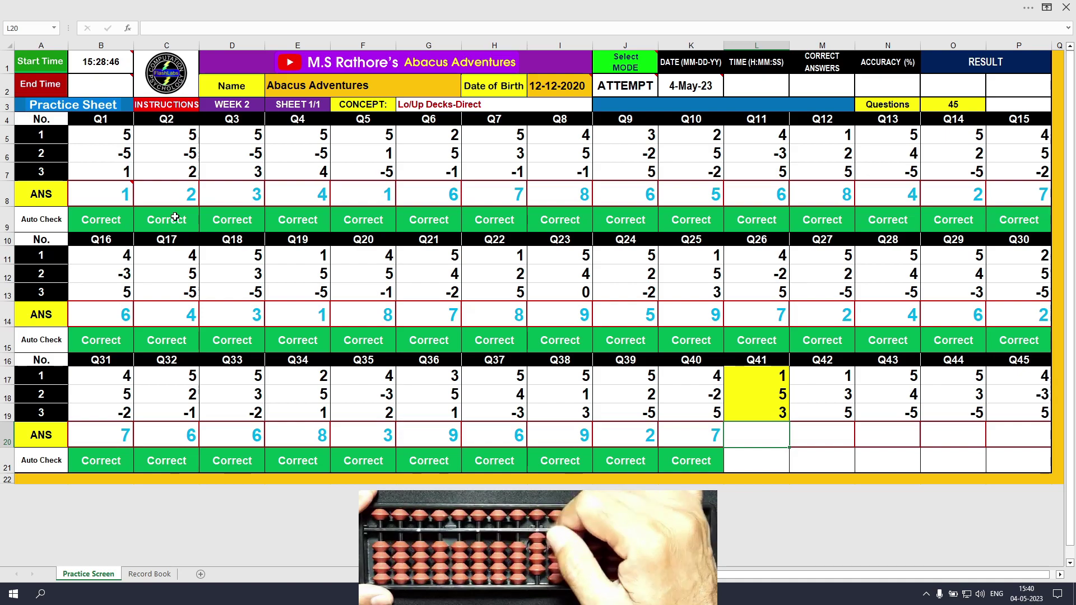
{"action": "type", "text": "9"}
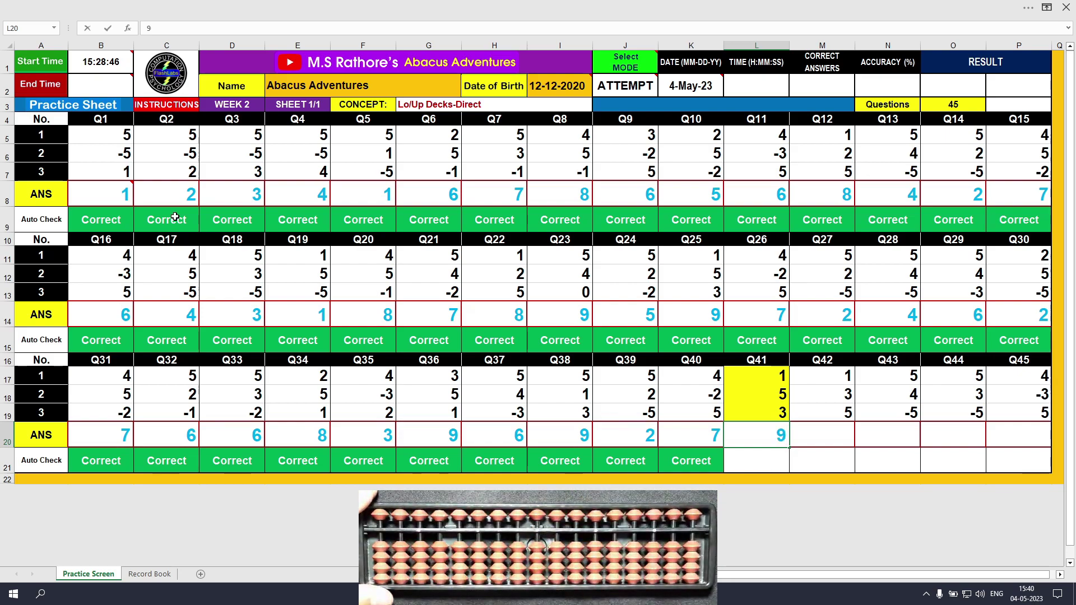
{"action": "key", "text": "Tab"}
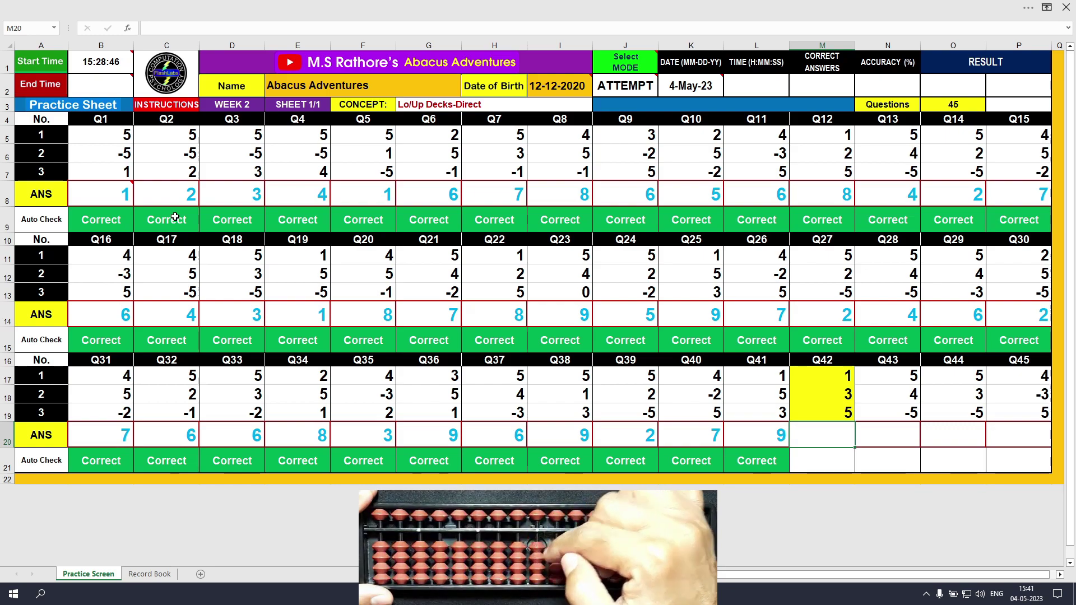
{"action": "type", "text": "9"}
{"action": "key", "text": "Tab"}
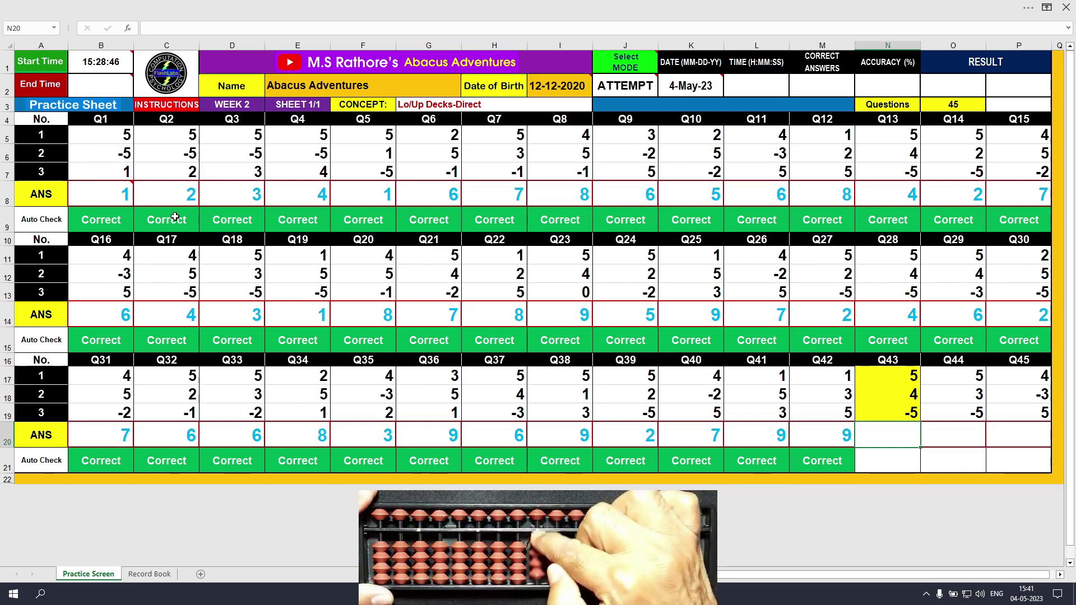
{"action": "type", "text": "4"}
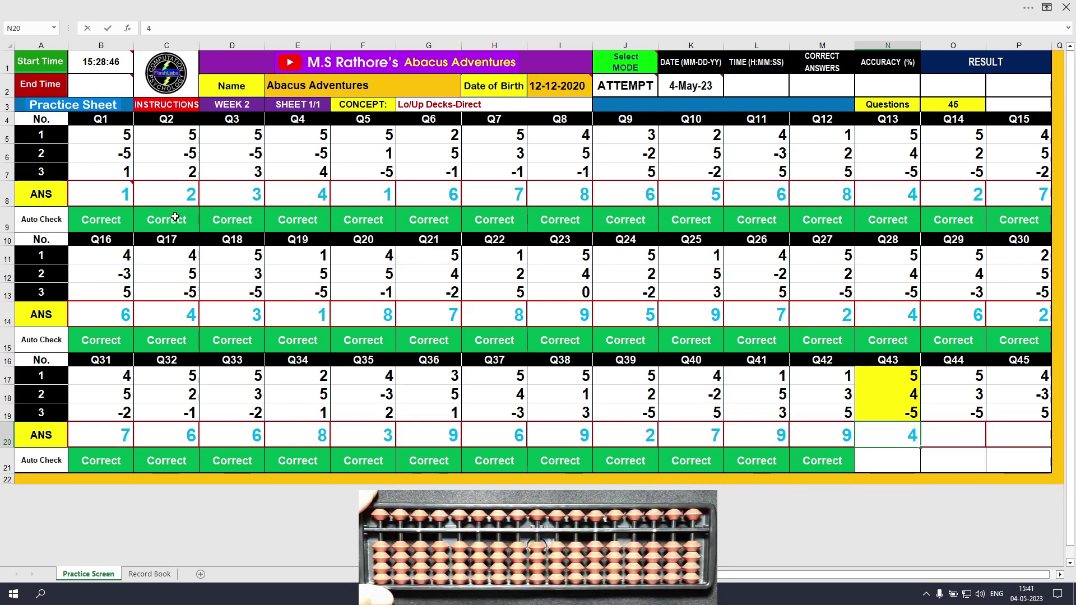
{"action": "key", "text": "Tab"}
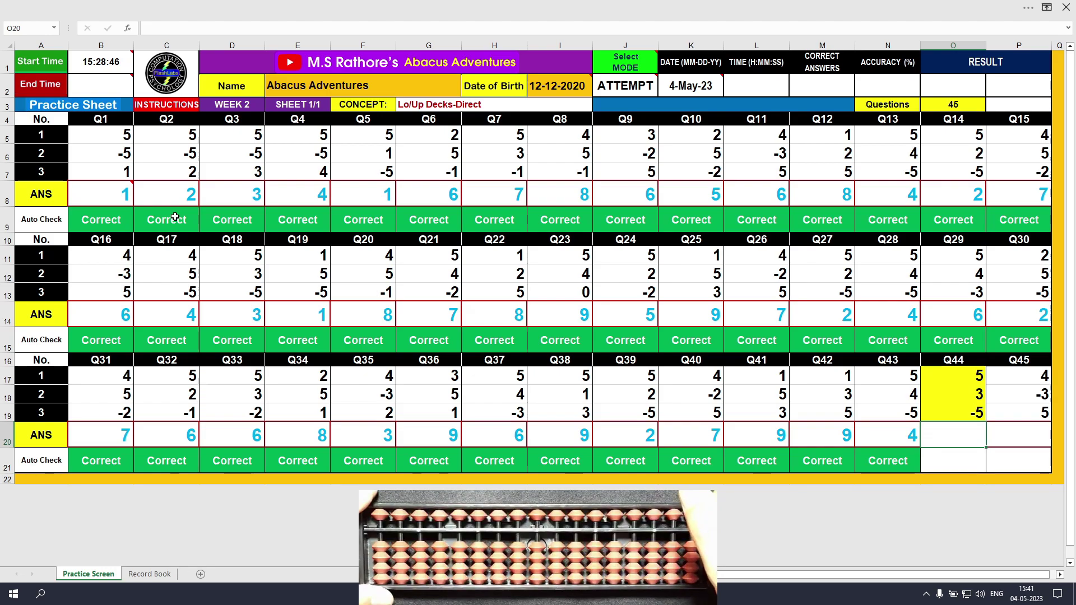